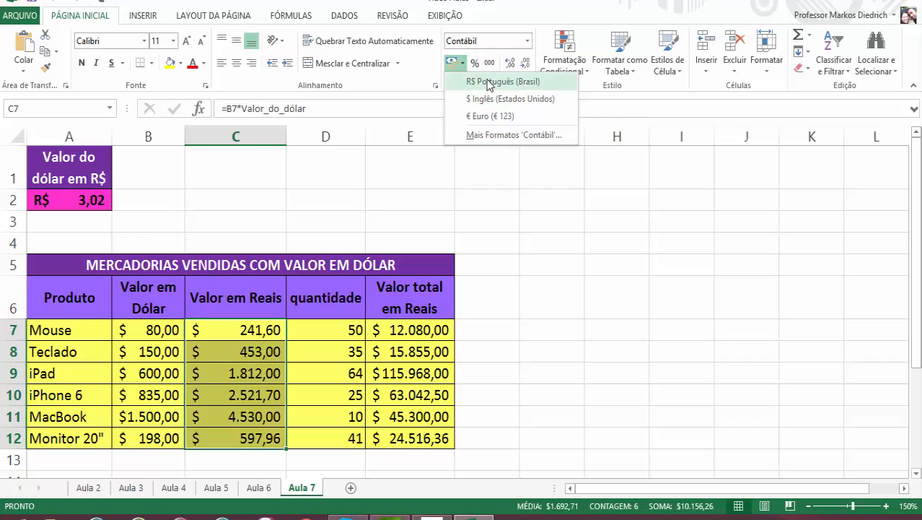
Step: Apply the R$ Português (Brasil) accounting format to the Valor em Reais values in C7:C12
left_click(488, 82)
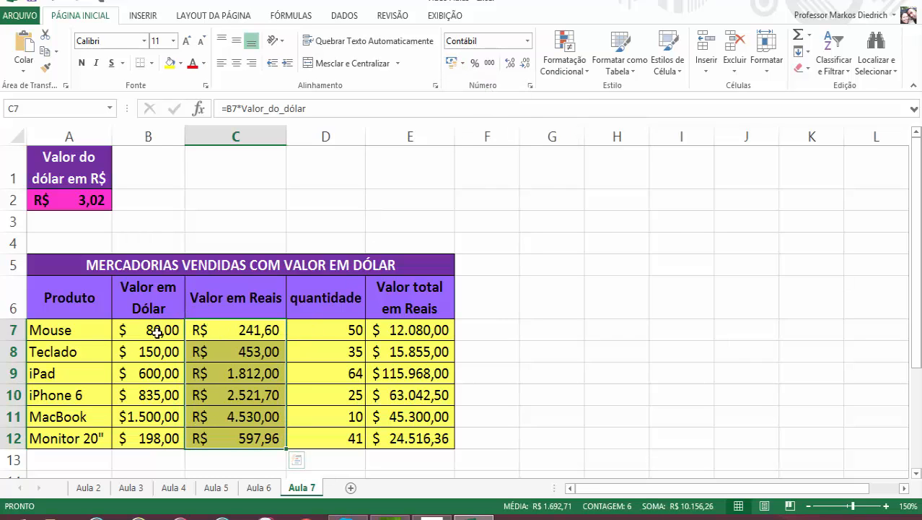
left_click(124, 332)
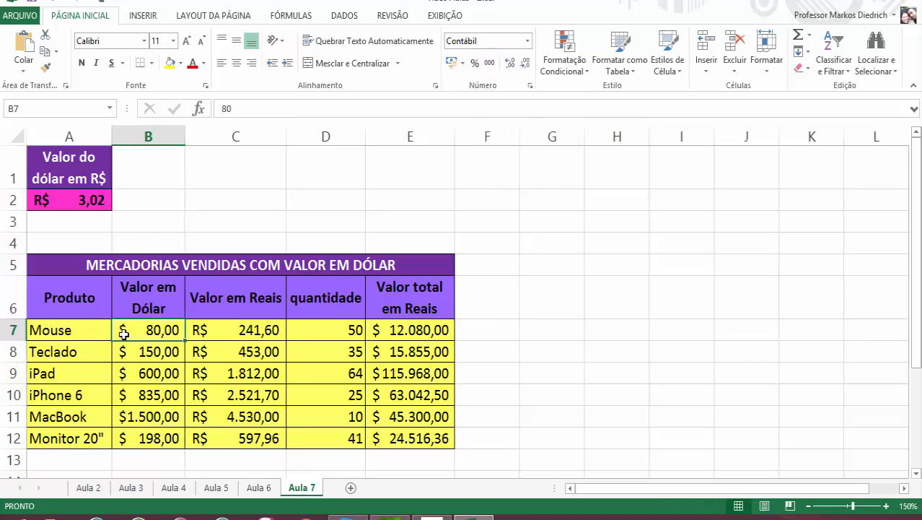
left_click(199, 331)
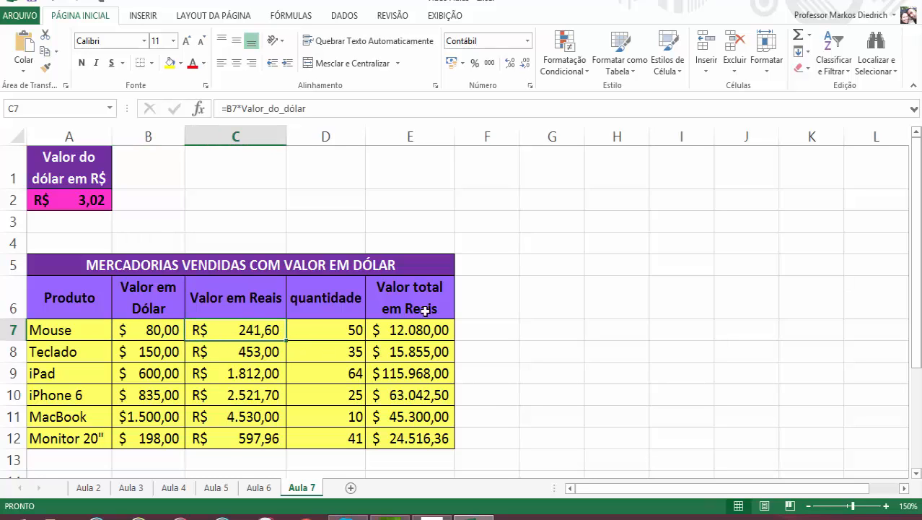
Step: Apply the R$ Português (Brasil) accounting format to the Valor total em Reais values in E7:E12
left_click_drag(418, 330, 422, 437)
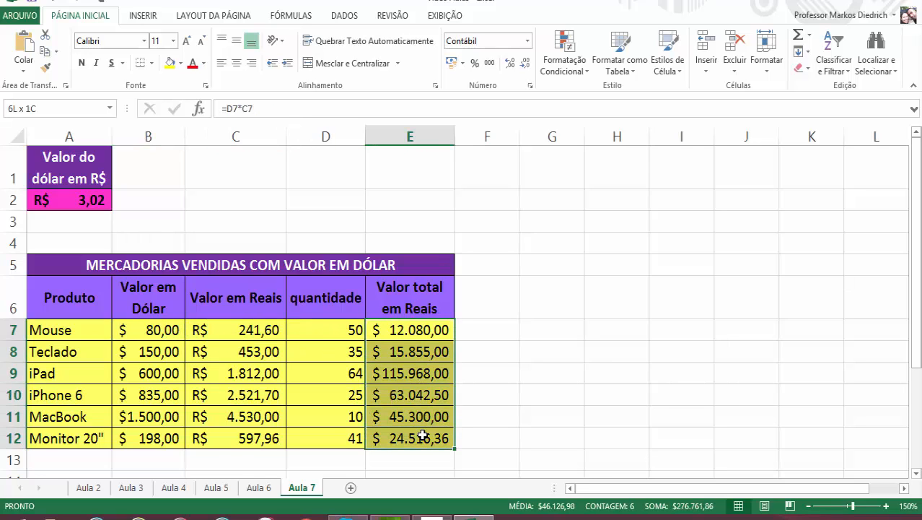
left_click(462, 63)
left_click(481, 86)
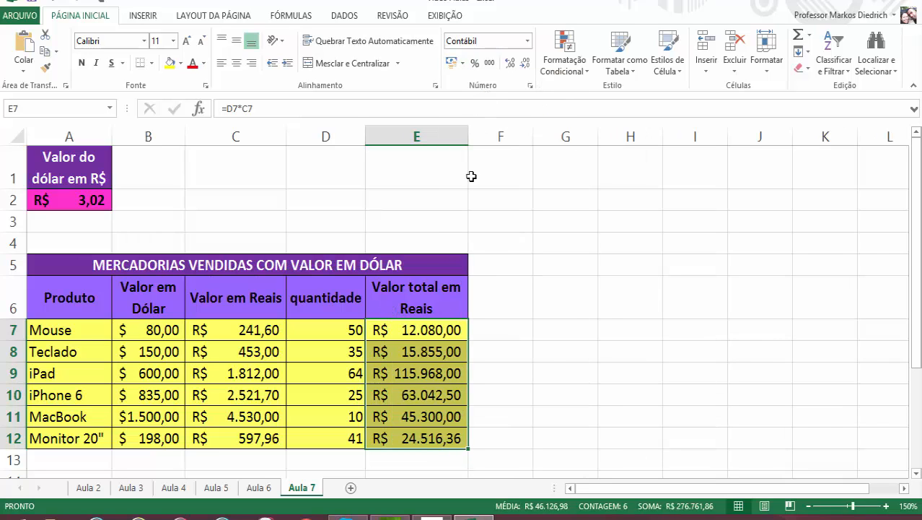
left_click(464, 305)
left_click(479, 322)
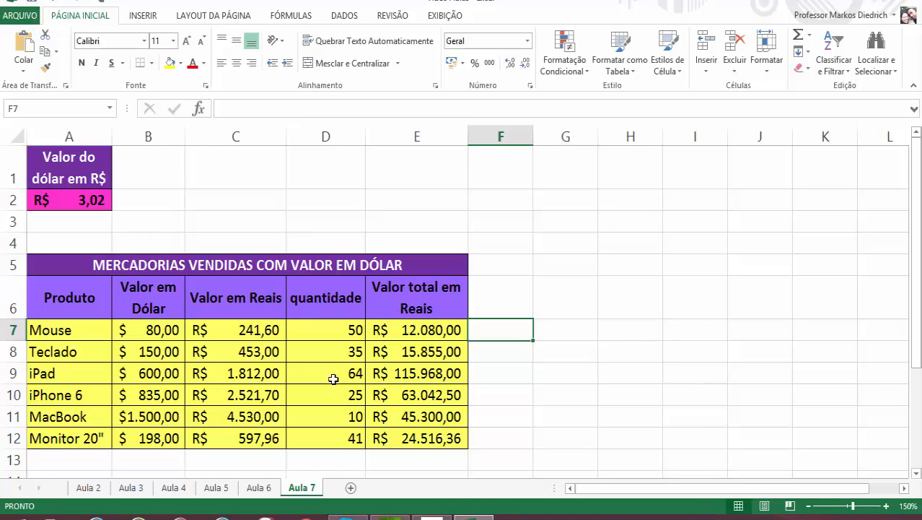
left_click(351, 488)
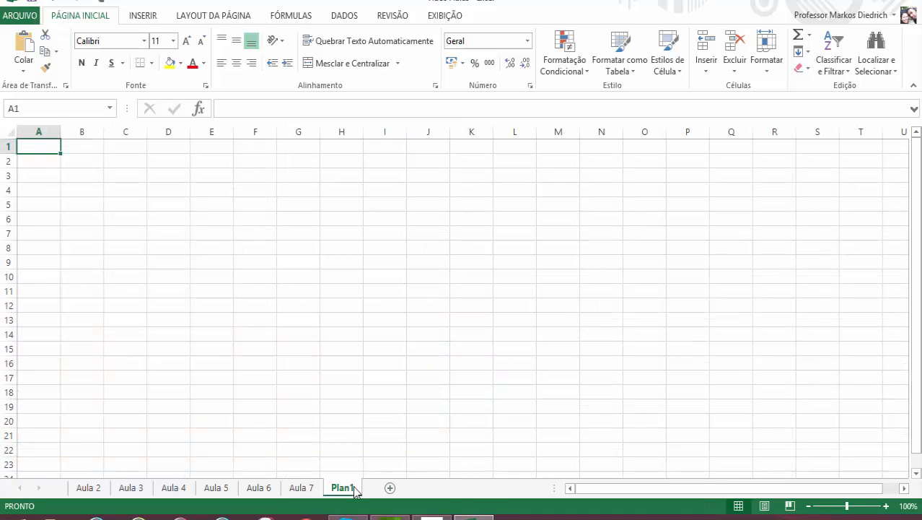
double_click(353, 489)
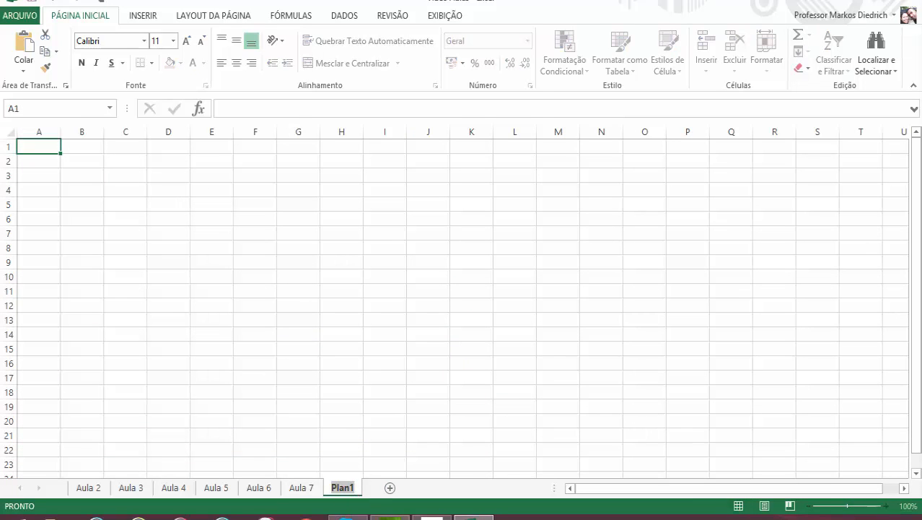
type("Aula 8")
key("Return")
key("BackSpace")
key("BackSpace")
key("BackSpace")
key("BackSpace")
key("BackSpace")
key("BackSpace")
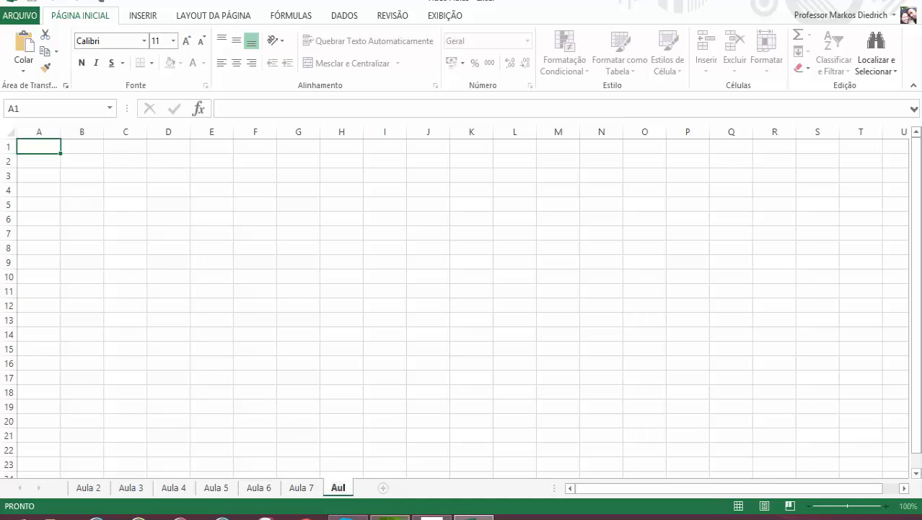
key("Escape")
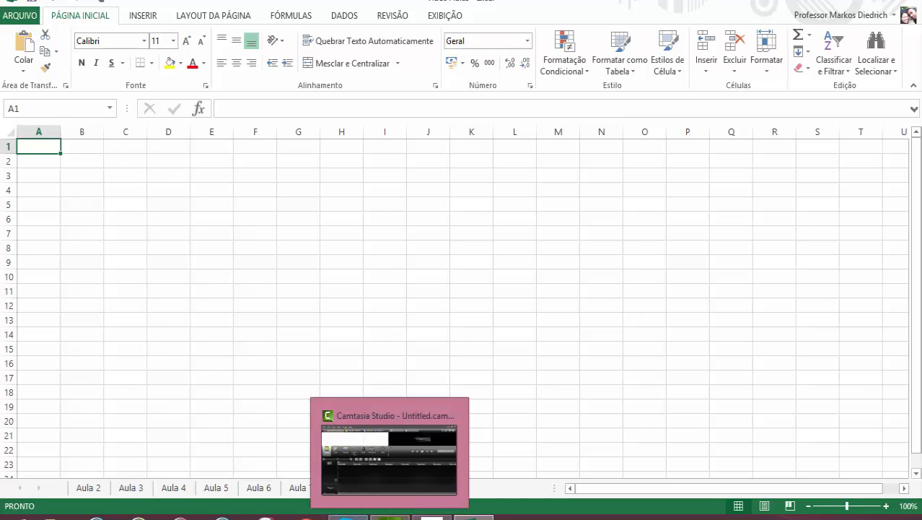
left_click(410, 338)
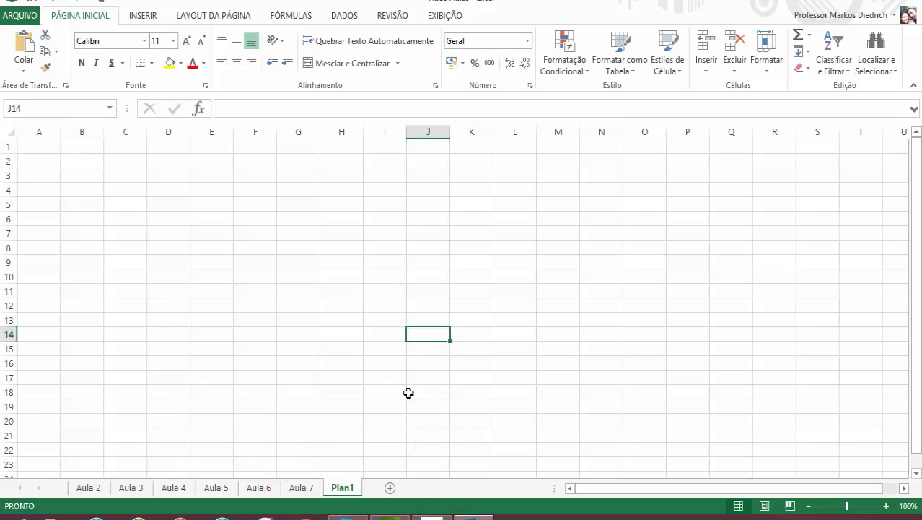
right_click(353, 494)
left_click(425, 339)
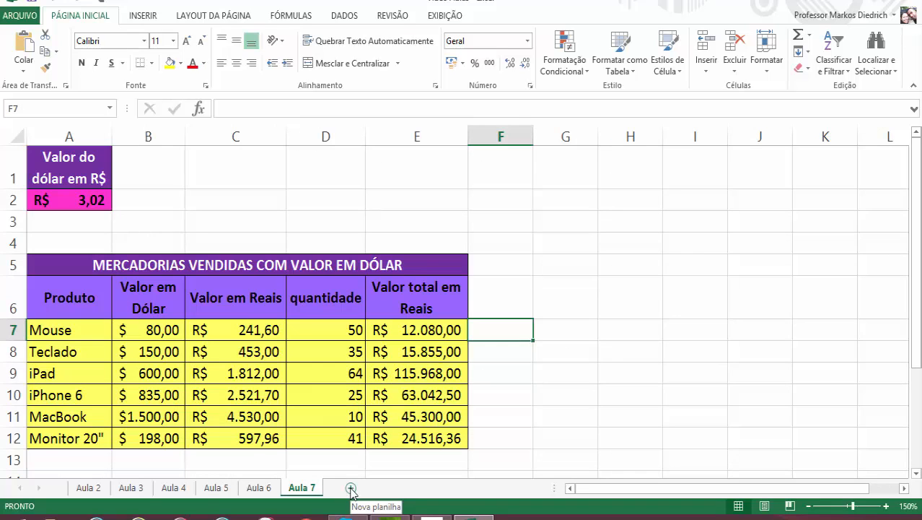
Step: Add a new worksheet after Aula 7 and rename it "Aula 8"
left_click(351, 488)
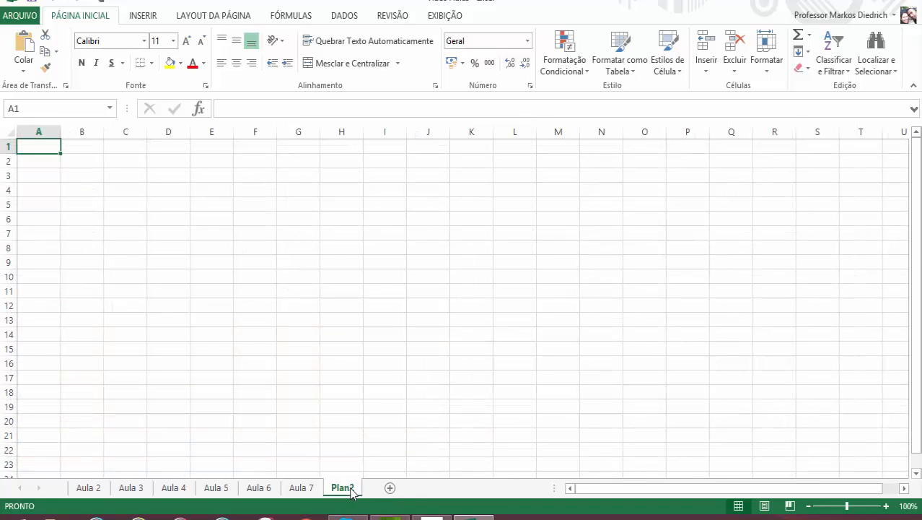
double_click(351, 489)
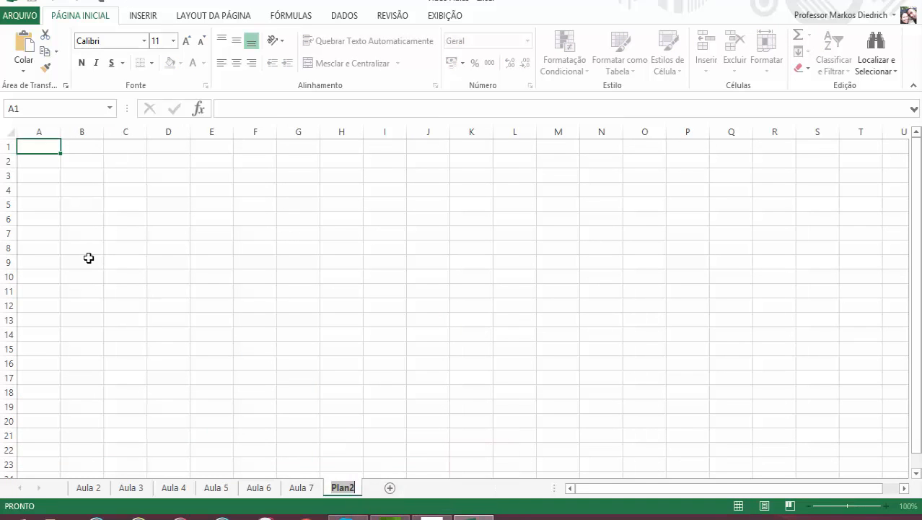
key("Return")
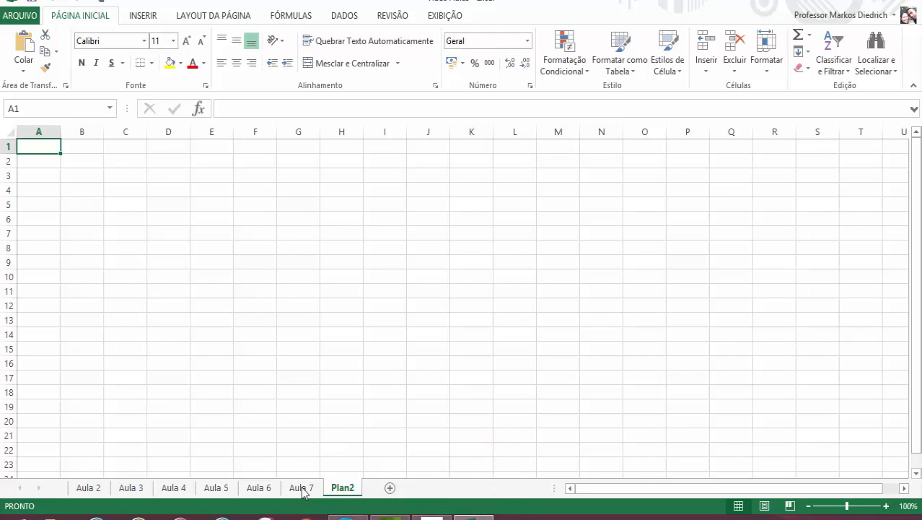
right_click(336, 493)
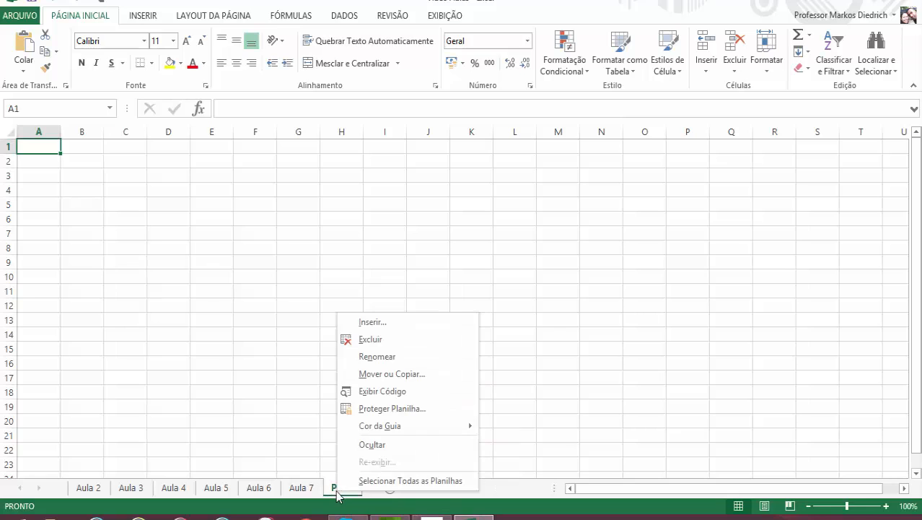
left_click(422, 358)
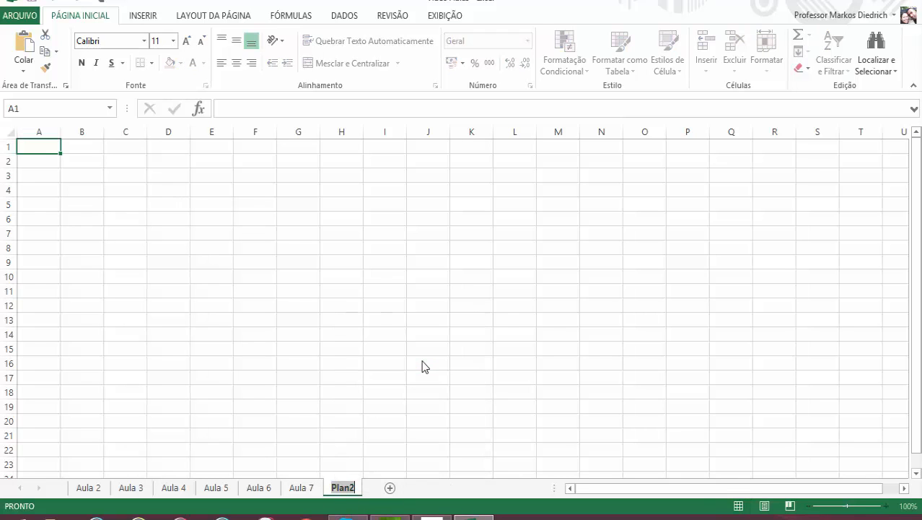
type("Aula 8")
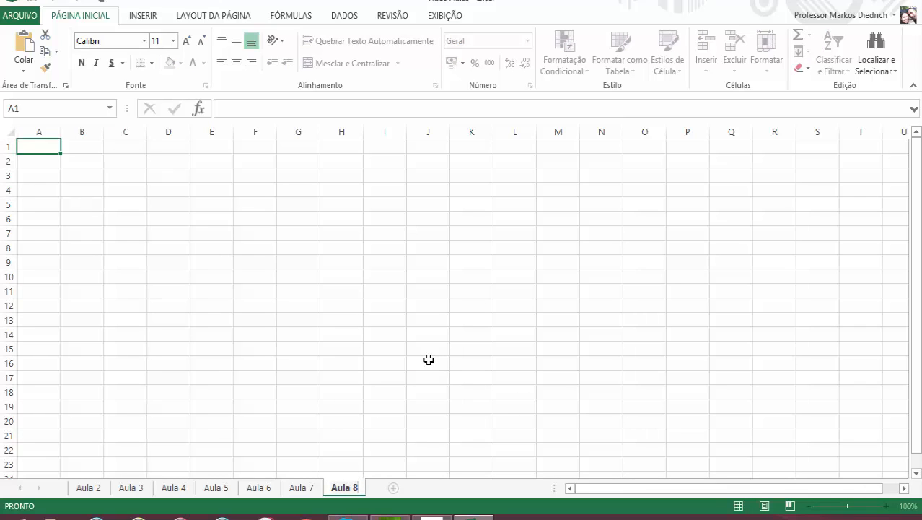
key("Return")
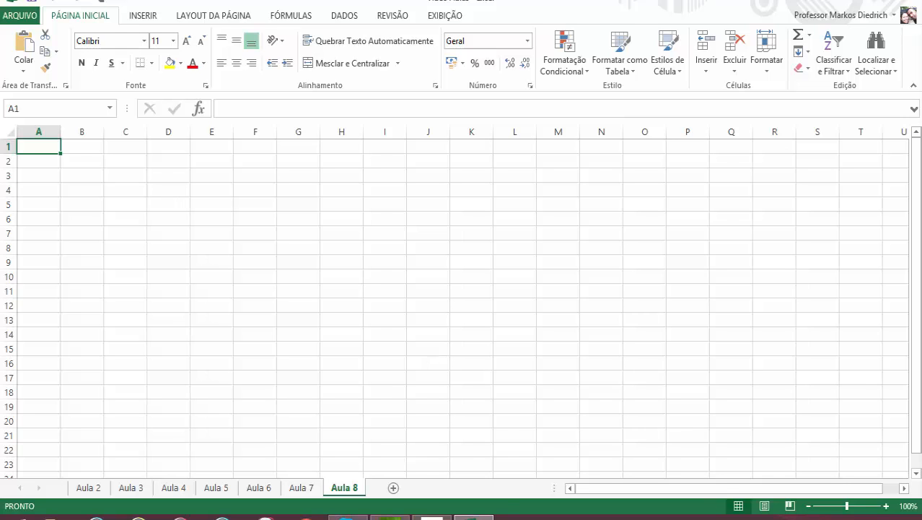
Step: Enlarge the Aula 8 worksheet's zoom level to 230%
mouse_move(432, 517)
left_click(886, 506)
left_click(886, 506)
left_click(886, 506)
left_click(886, 506)
left_click(886, 506)
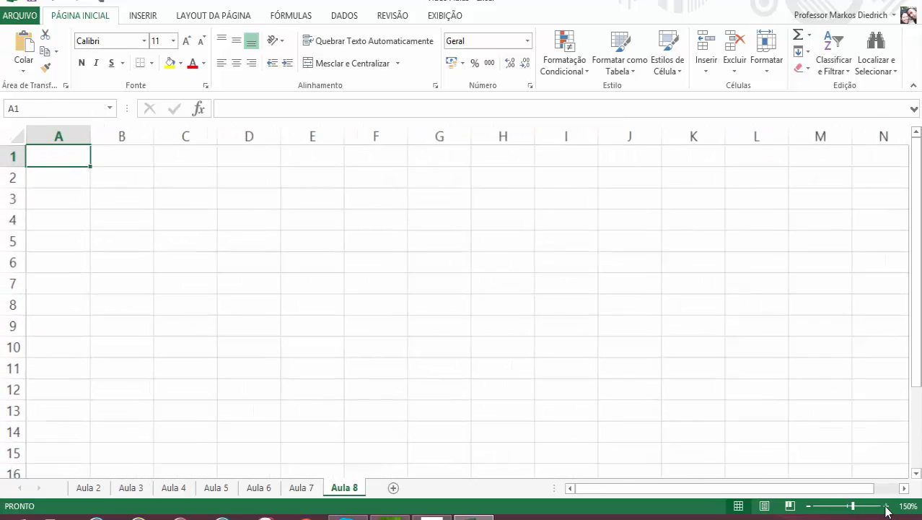
left_click(887, 506)
left_click(886, 506)
left_click(886, 505)
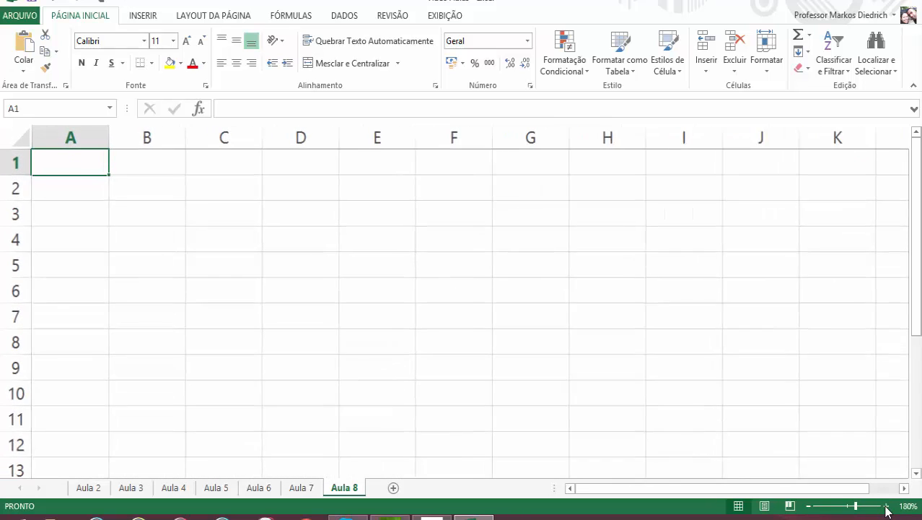
left_click(886, 506)
left_click(886, 506)
left_click(886, 506)
left_click(886, 506)
left_click(887, 506)
left_click(886, 506)
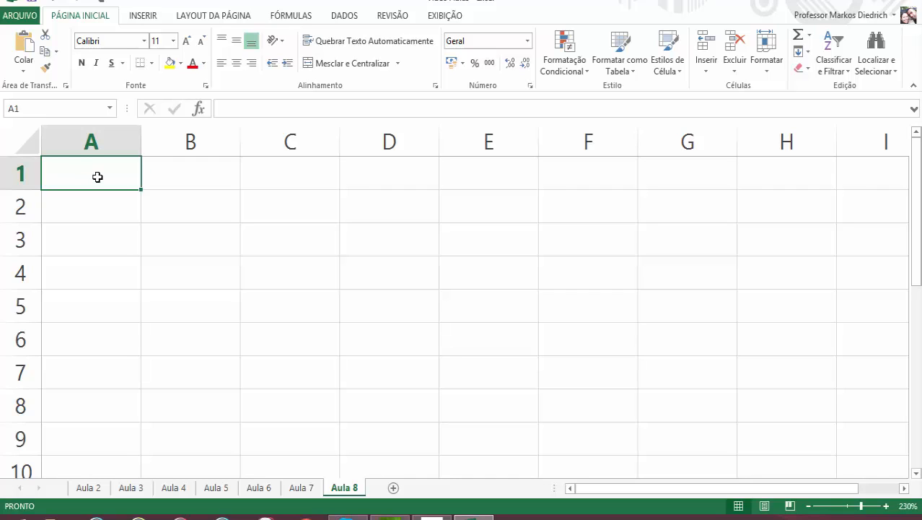
Step: Merge and center cells A1 and B1 on the Aula 8 sheet for the table title
left_click_drag(117, 173, 145, 169)
left_click(147, 171)
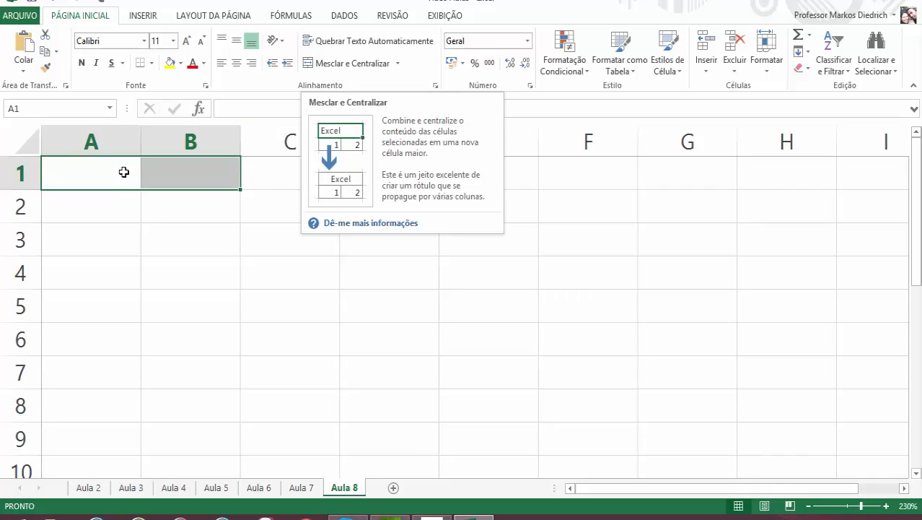
left_click(353, 64)
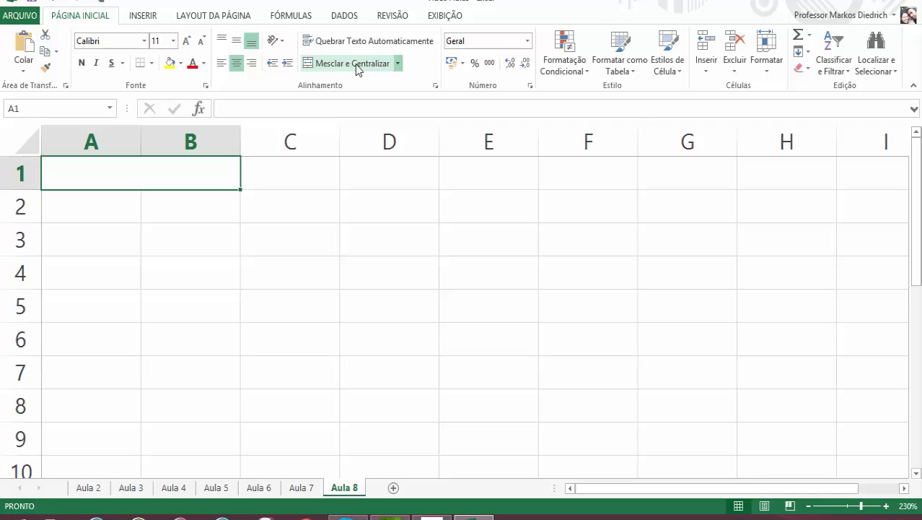
Step: Enter the title "Produtos de Informática" in the merged cell A1
type("Produtos de ")
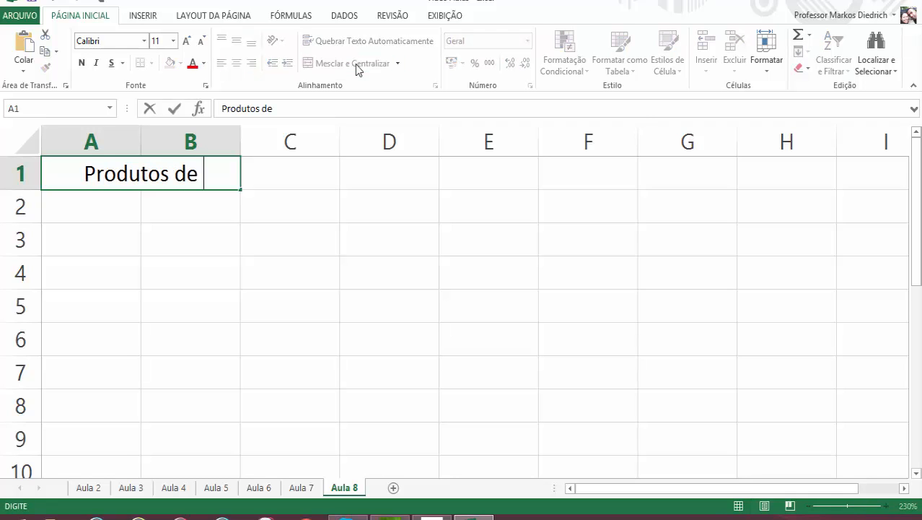
type("Inmf")
key("BackSpace")
key("BackSpace")
type("fo")
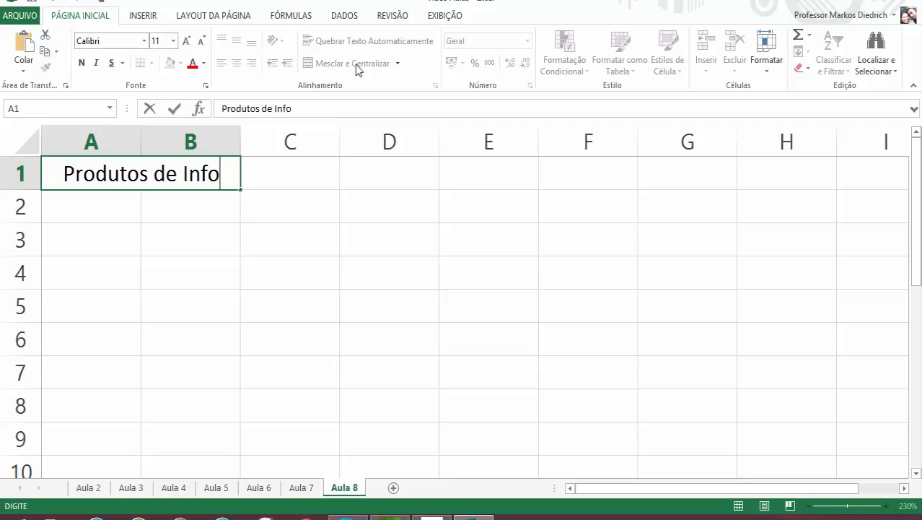
type("rmát")
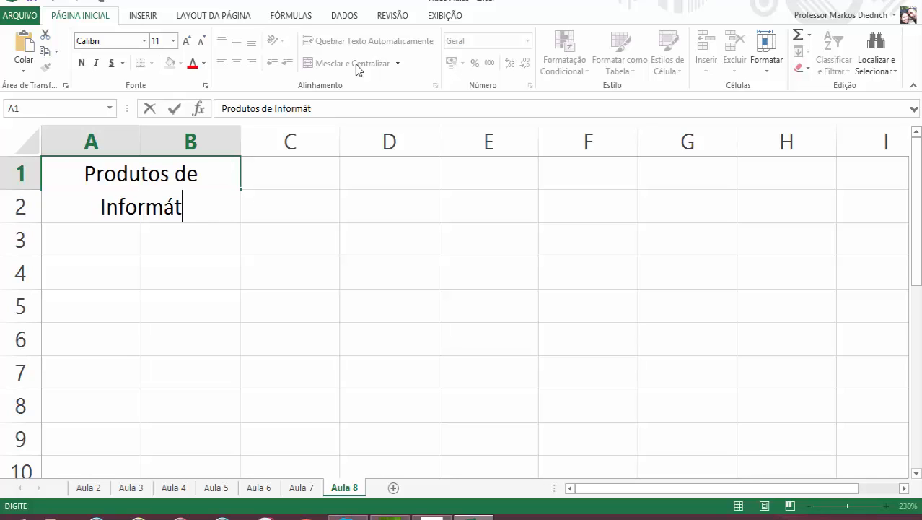
type("ica")
key("Return")
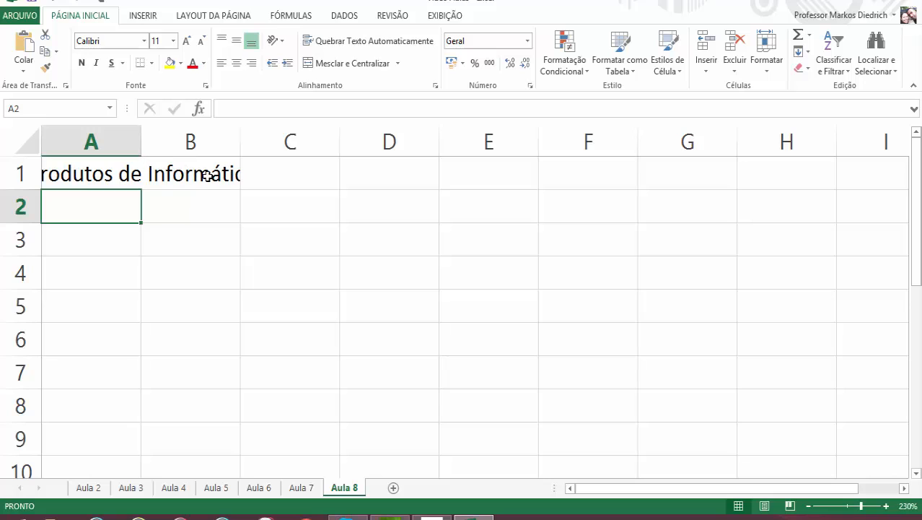
Step: Widen column B so the merged title cell fits the full "Produtos de Informática" text
left_click(239, 143)
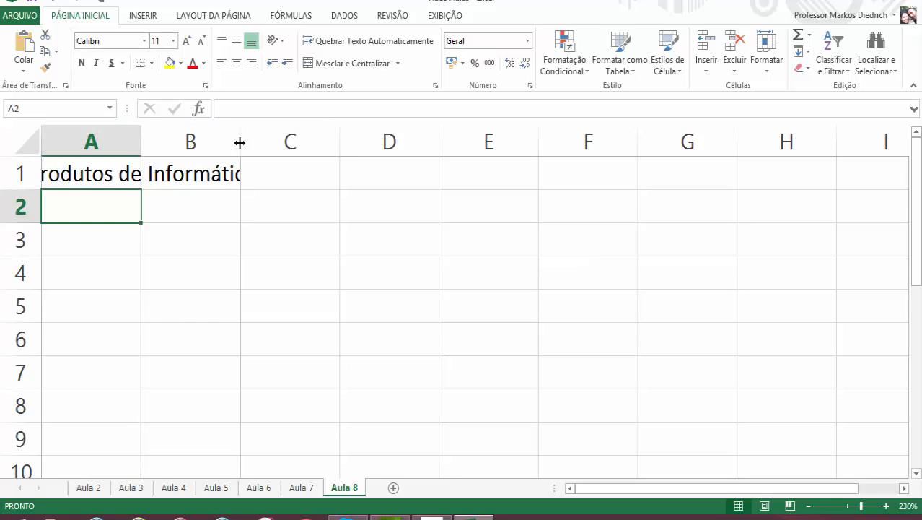
left_click(239, 143)
left_click(240, 143)
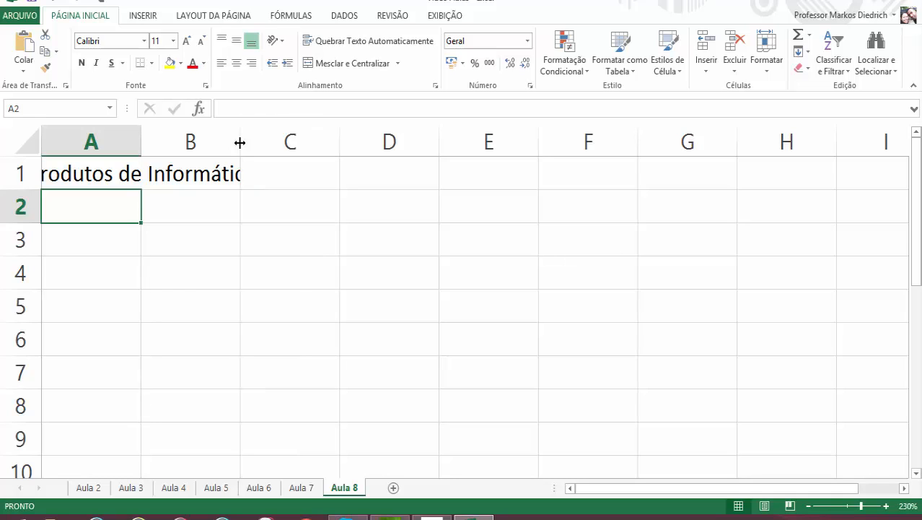
left_click(239, 143)
left_click_drag(240, 142, 275, 143)
left_click(266, 143)
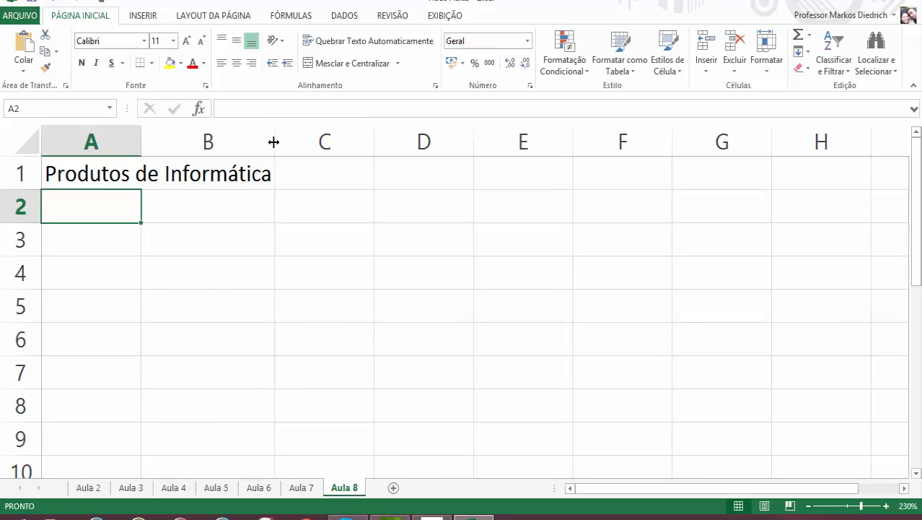
left_click(265, 148)
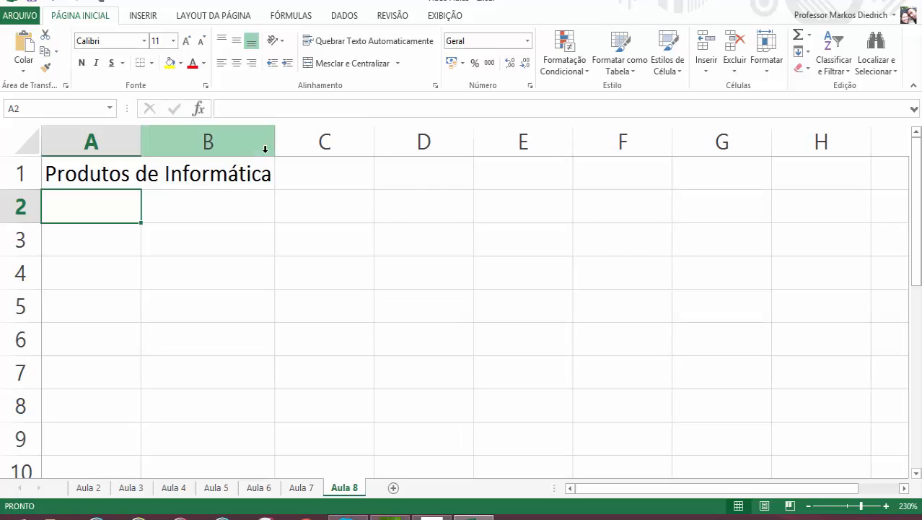
Step: Enter the column headers "Código" in A2 and "Descrição" in B2
type("Código")
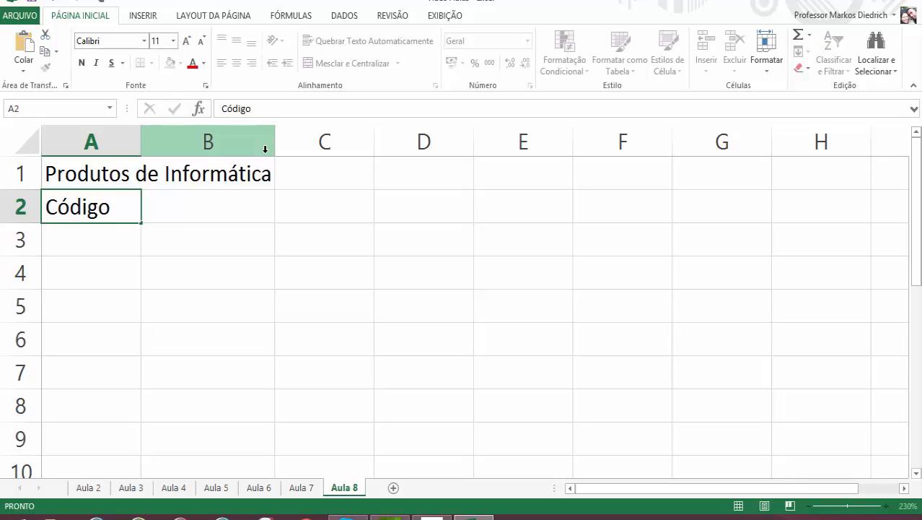
key("Tab")
type("De")
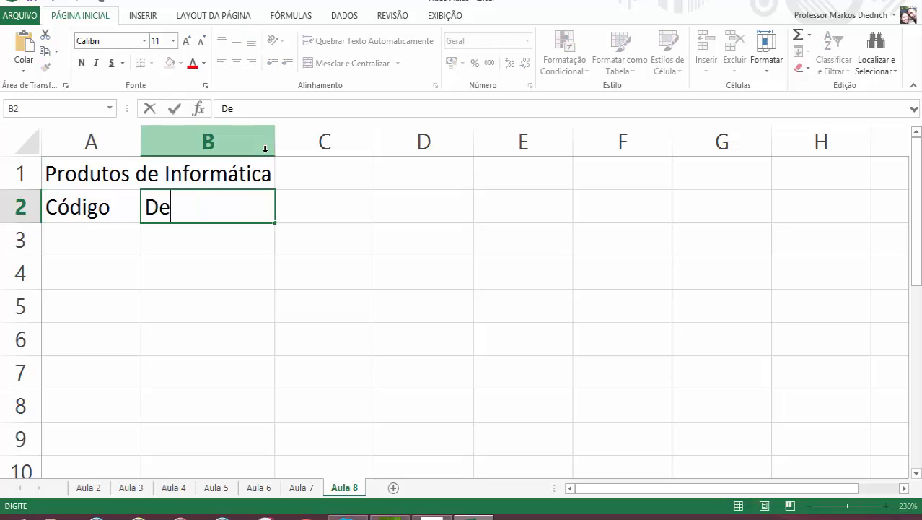
type("scri")
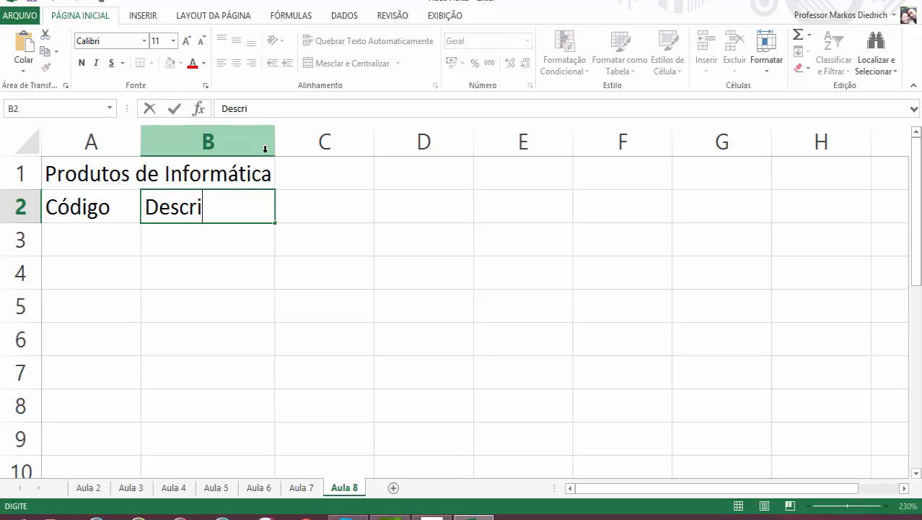
type("ção")
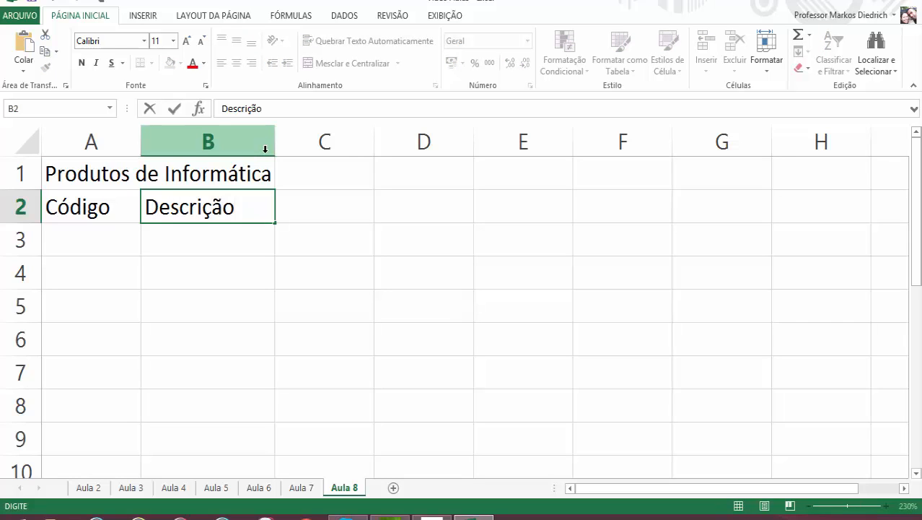
key("Return")
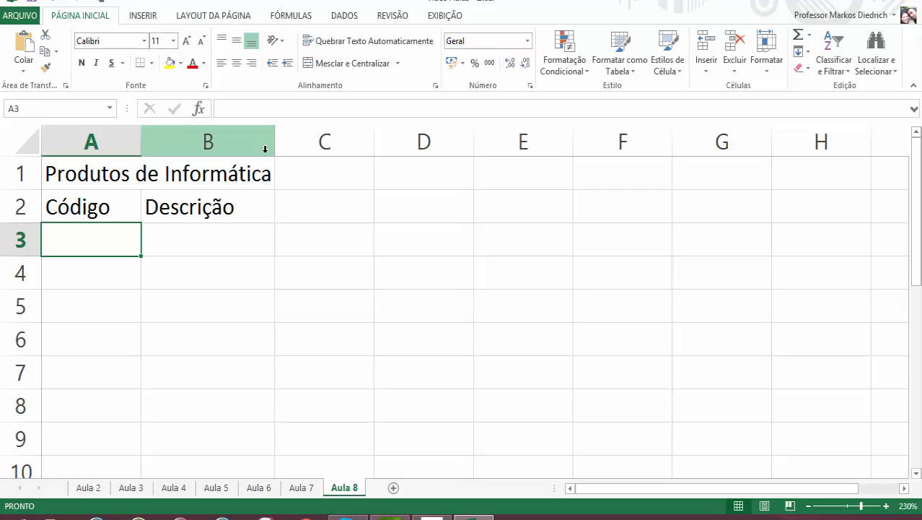
Step: Fill the Código column from A3 to A8 with the codes 10, 15, 20, 25, 30 and 35
type("10")
key("Return")
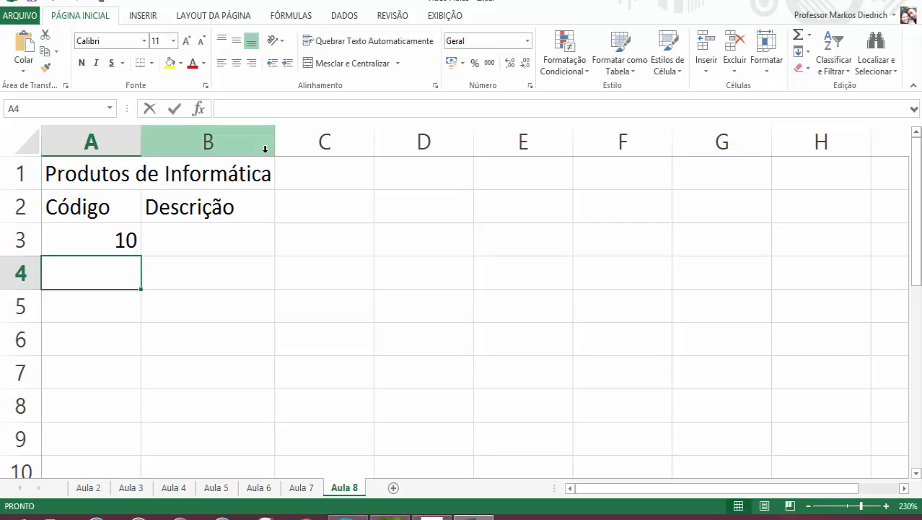
type("15")
key("Return")
type("20")
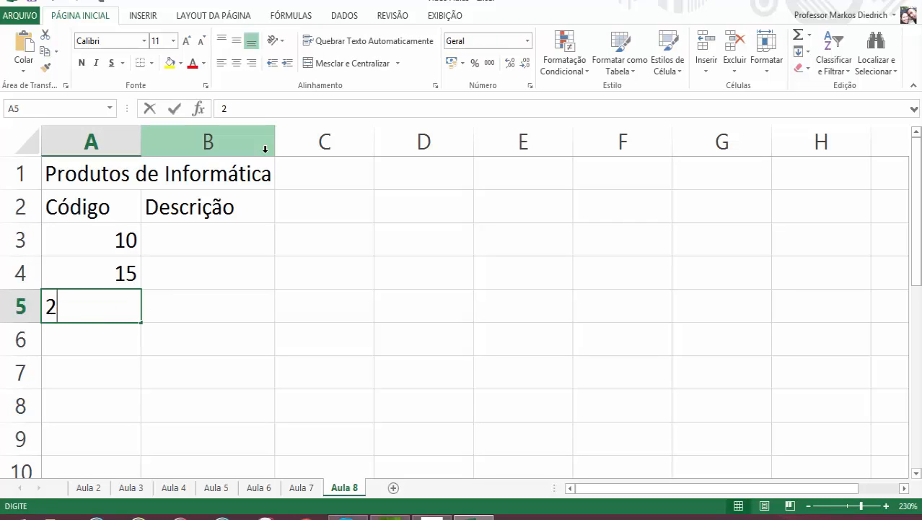
key("Return")
type("25")
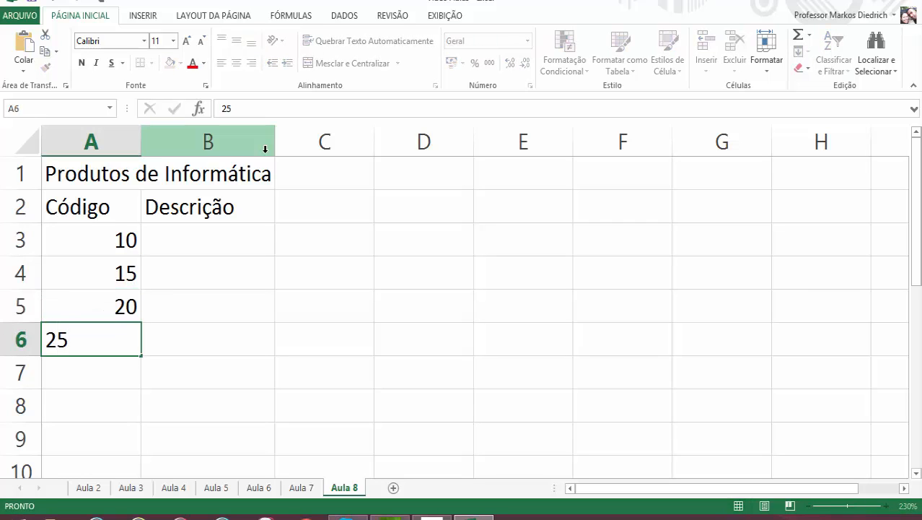
key("Return")
type("30")
key("Return")
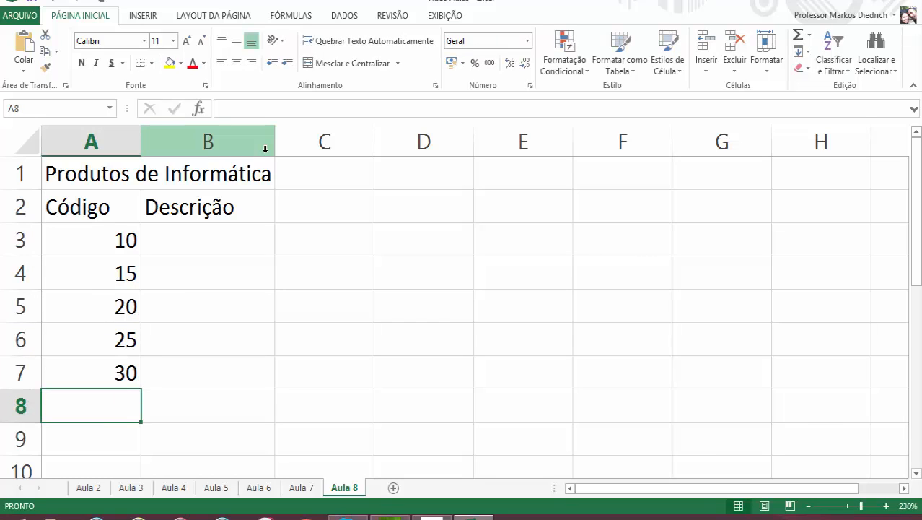
type("35")
key("Return")
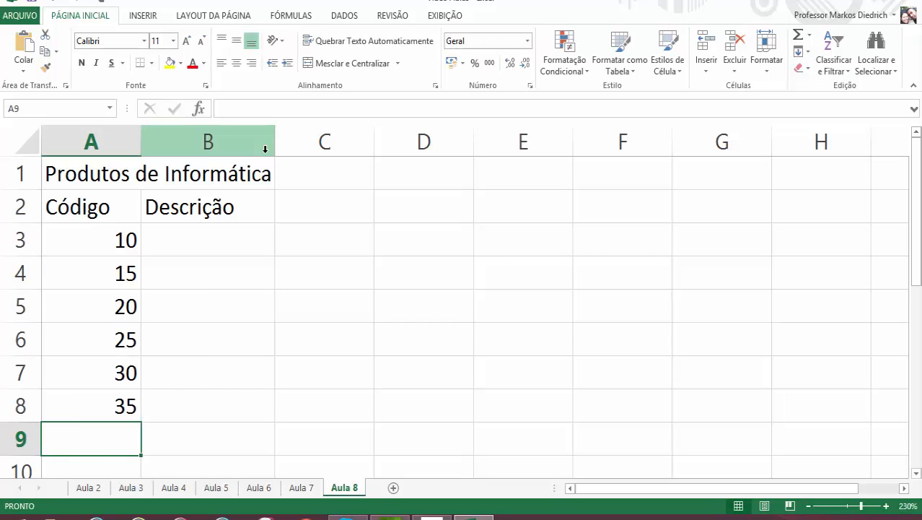
Step: Enter the descriptions "Mouse" in B3 and "Teclado" in B4 for codes 10 and 15
key("Right")
key("Up")
key("Up")
key("Up")
key("Up")
key("Up")
key("Up")
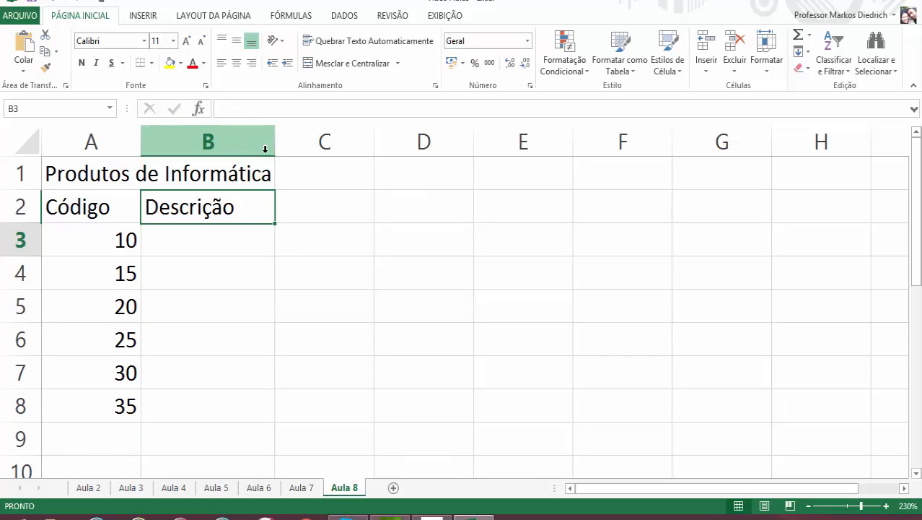
type("Mouse")
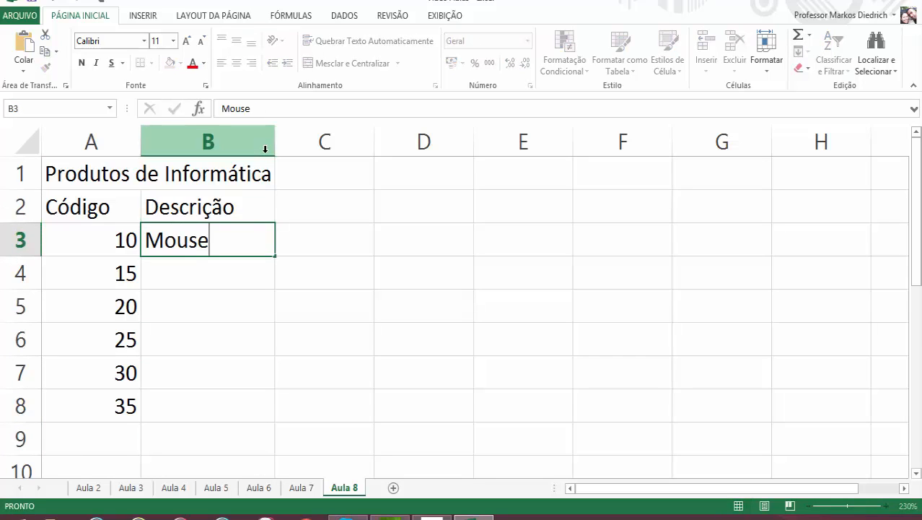
key("Return")
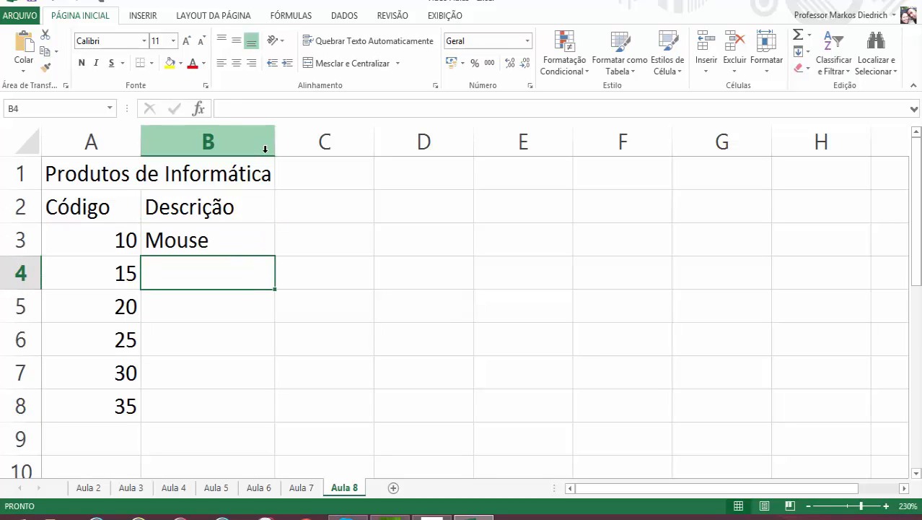
type("Teclad")
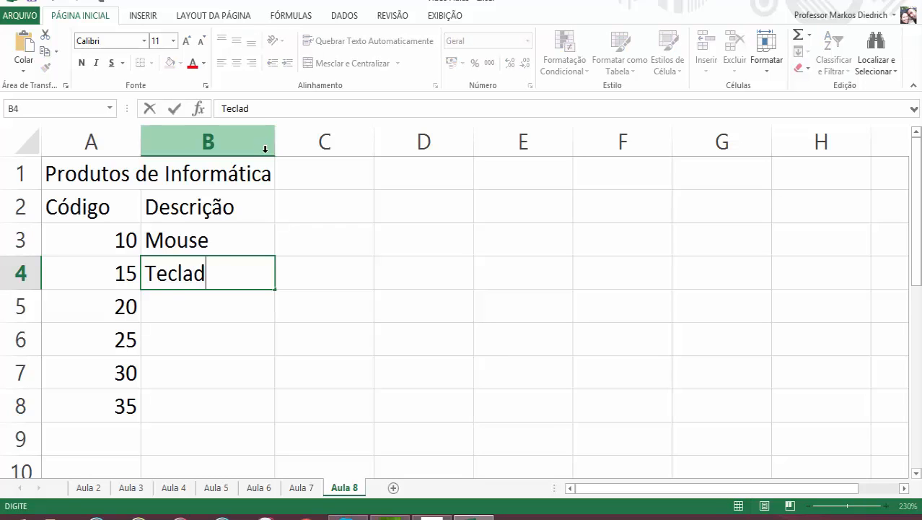
type("oMo")
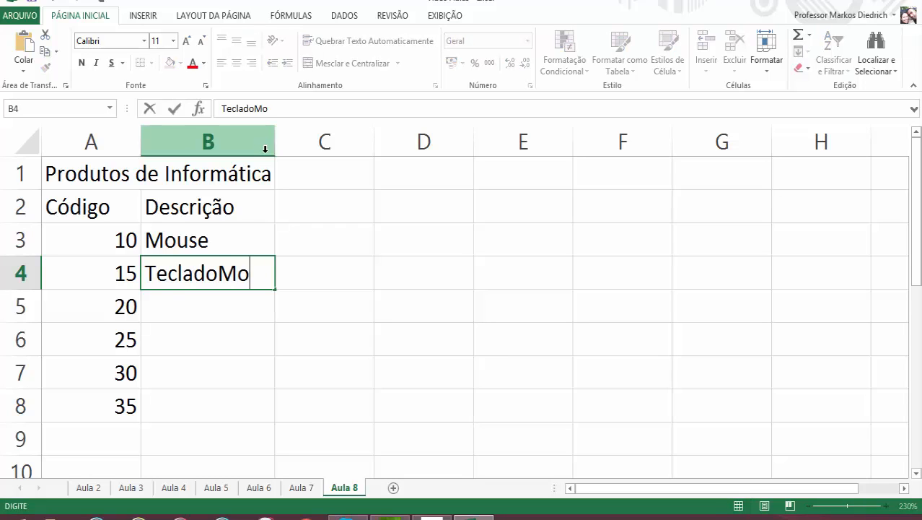
key("BackSpace")
key("BackSpace")
key("BackSpace")
type("o")
key("Return")
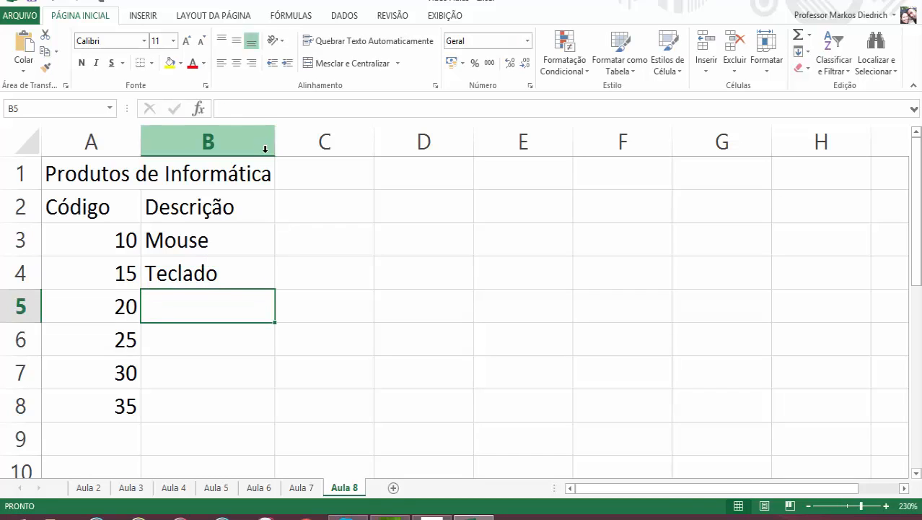
Step: Enter the remaining descriptions "Monitor", "Processador", "Gabinete" and "Placa de Rede" in cells B5 to B8
type("Monitor")
key("Return")
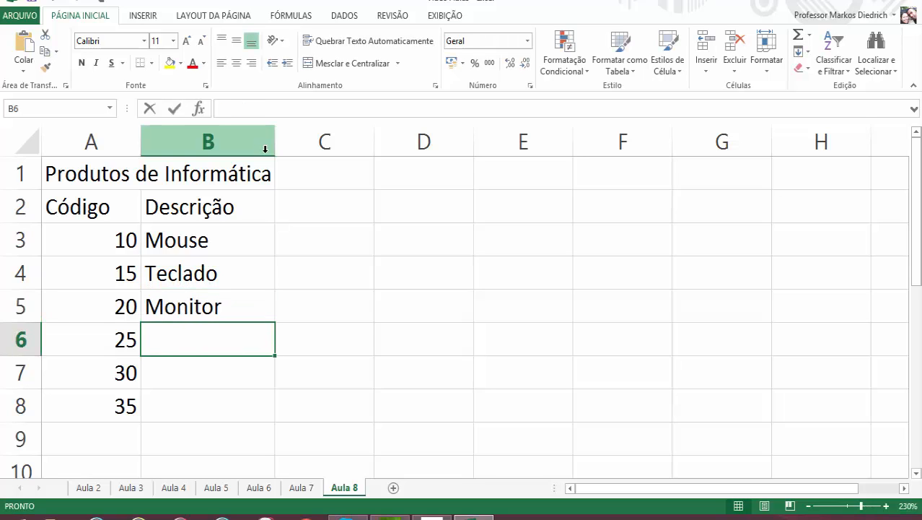
type("Processador")
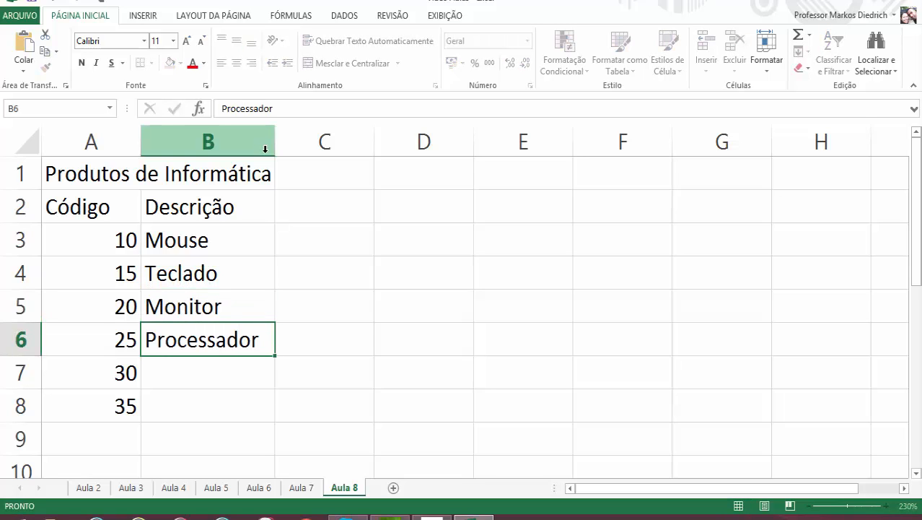
key("Return")
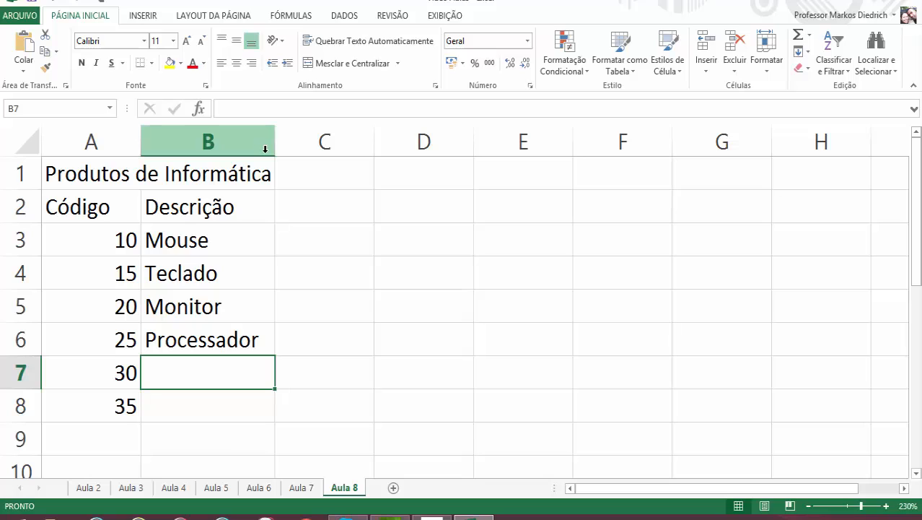
type("Gabinete")
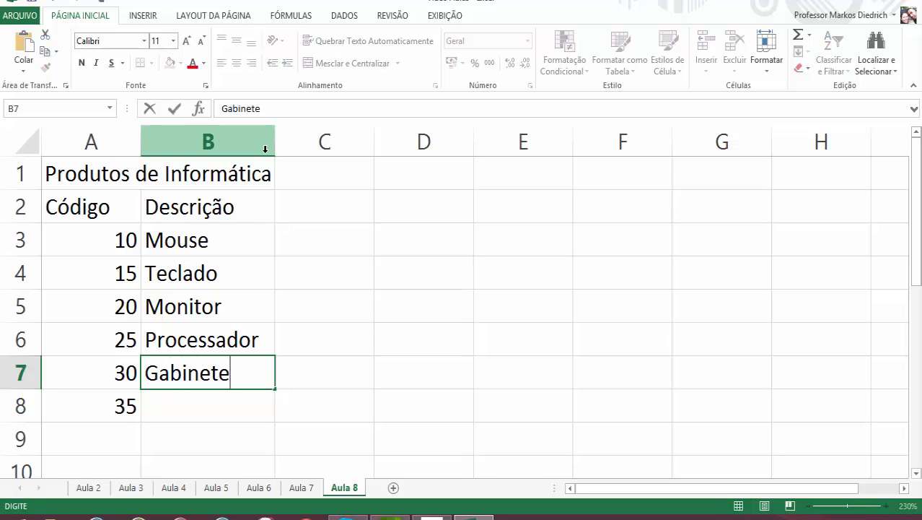
key("Return")
type("Pla")
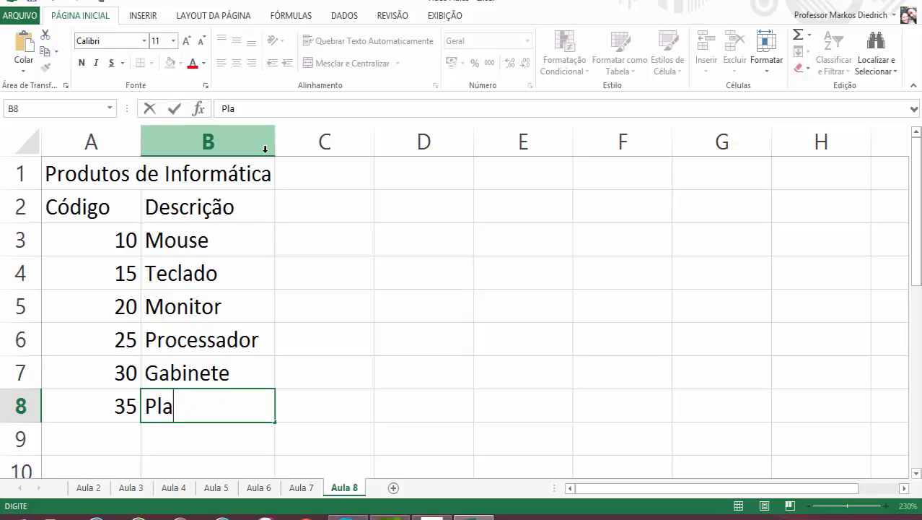
type("ca de T")
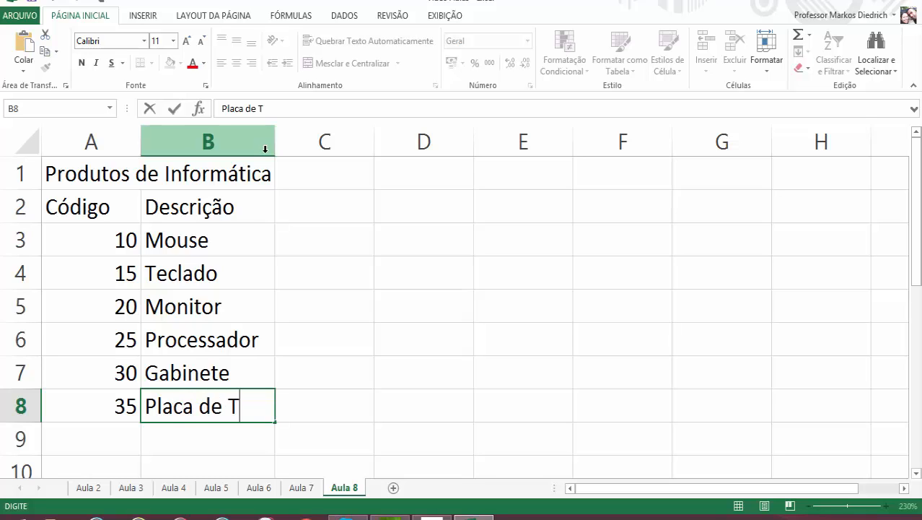
key("BackSpace")
type("Rede")
key("Return")
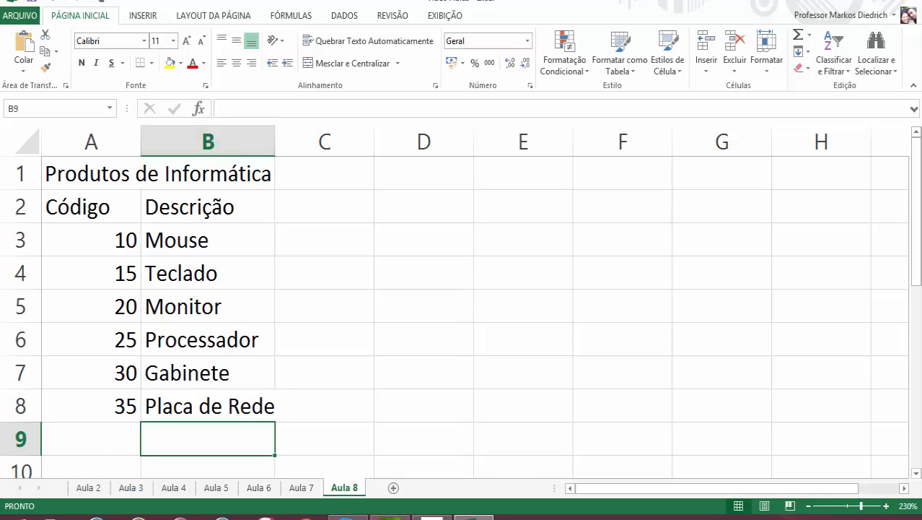
Step: Apply all borders to the products table in A1:B8
left_click(121, 172)
left_click_drag(121, 173, 121, 403)
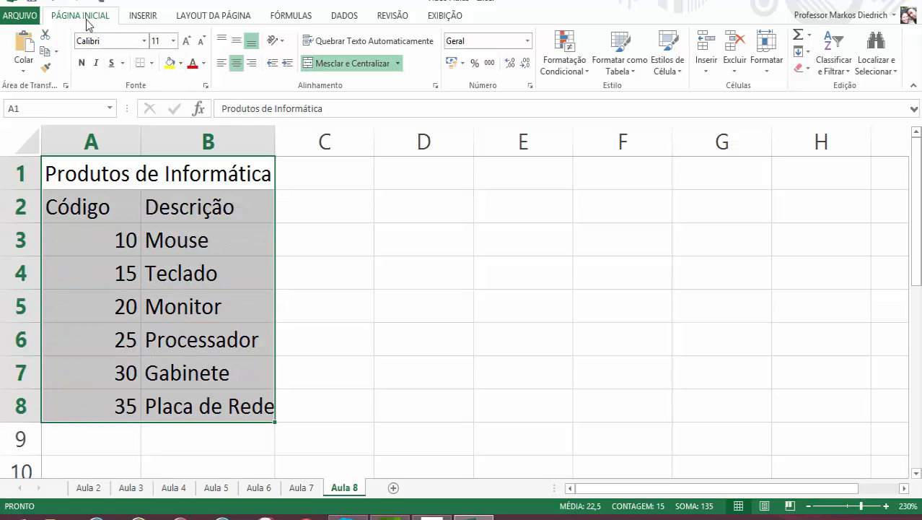
left_click(152, 63)
left_click(177, 185)
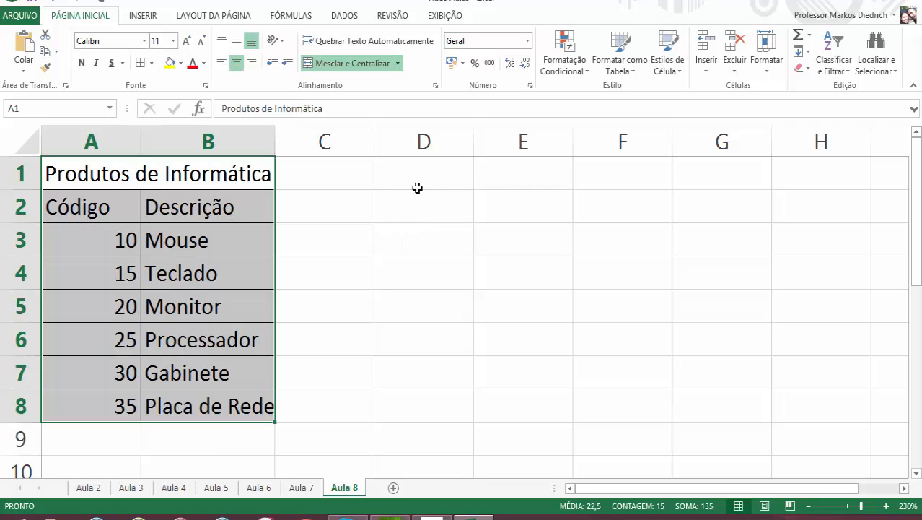
Step: Merge and center cells D1 and E1 for the search area's title
left_click(397, 161)
left_click_drag(397, 162, 477, 153)
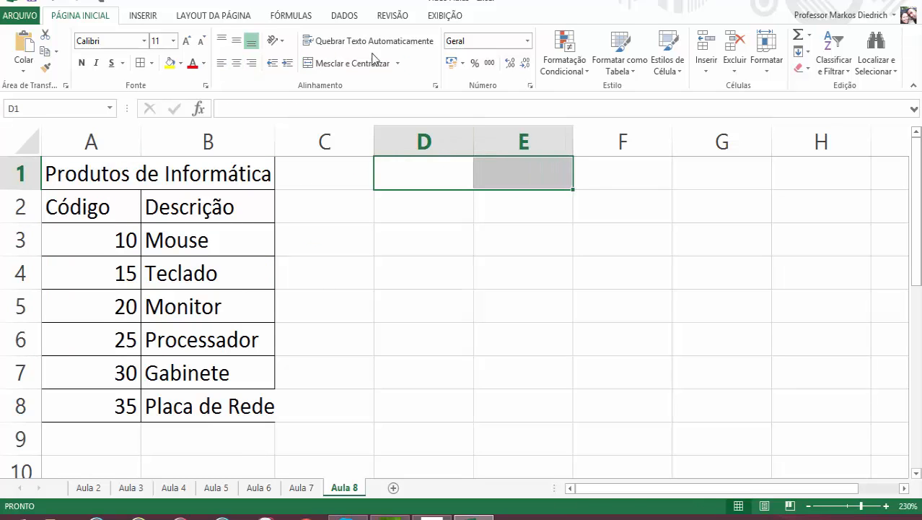
left_click(328, 66)
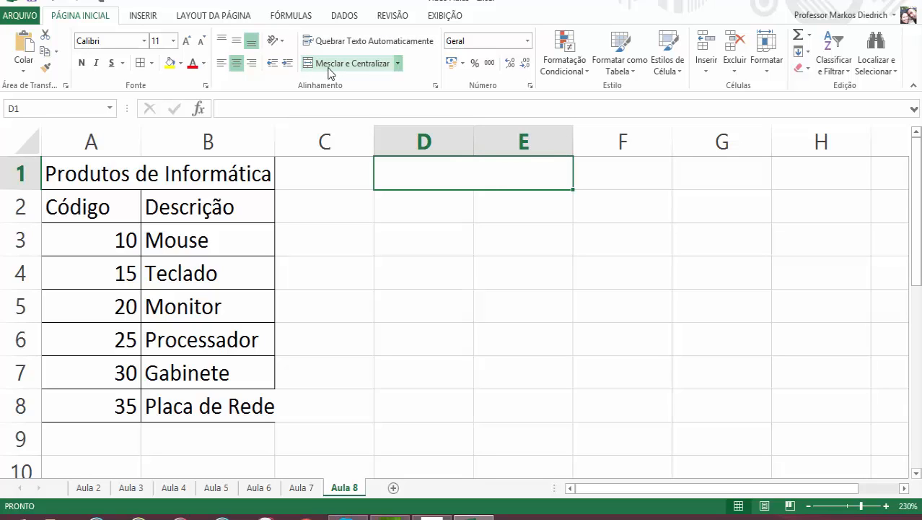
Step: Enter the title "Pesquisar produto pelo código" in the merged cell D1 and widen column E to fit it
type("pes")
key("BackSpace")
key("BackSpace")
key("BackSpace")
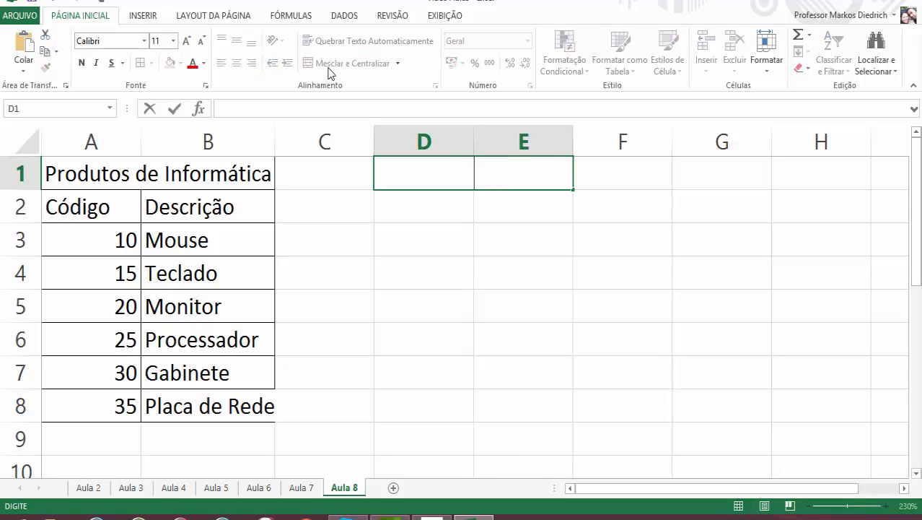
type("Pesquisa")
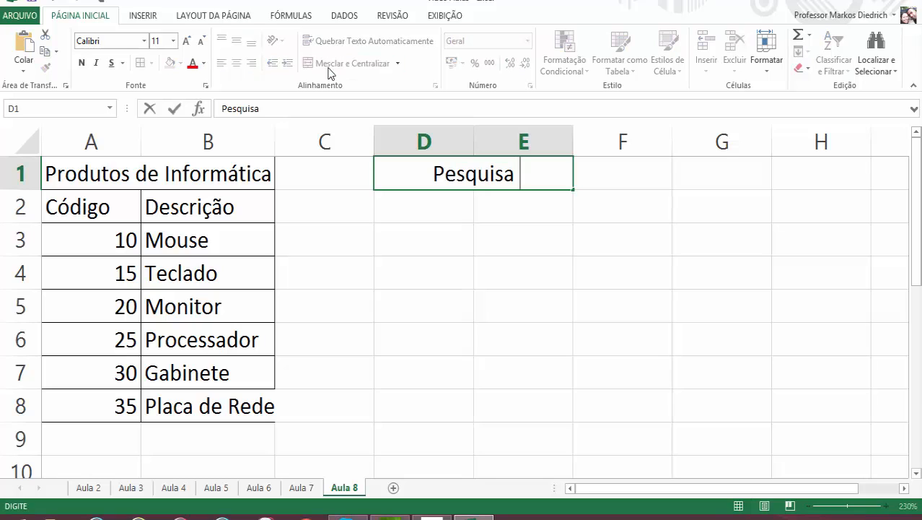
key("BackSpace")
type("r produtor")
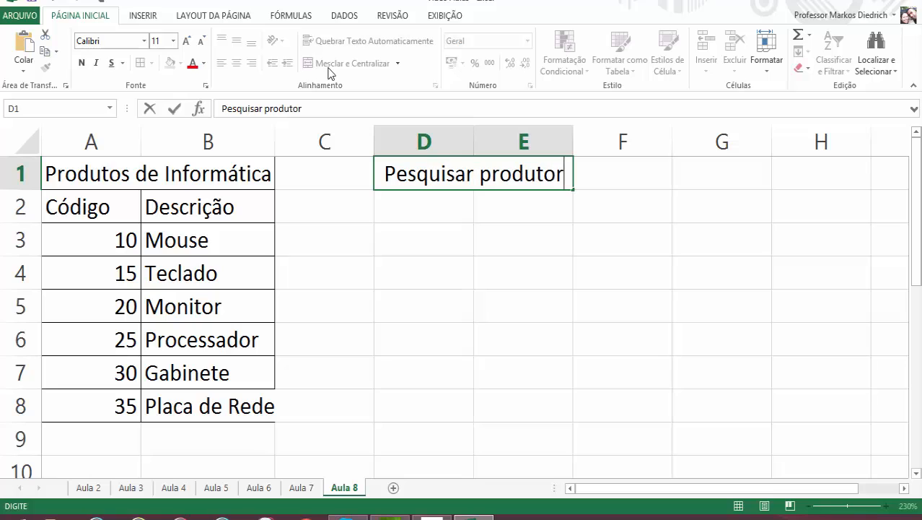
key("BackSpace")
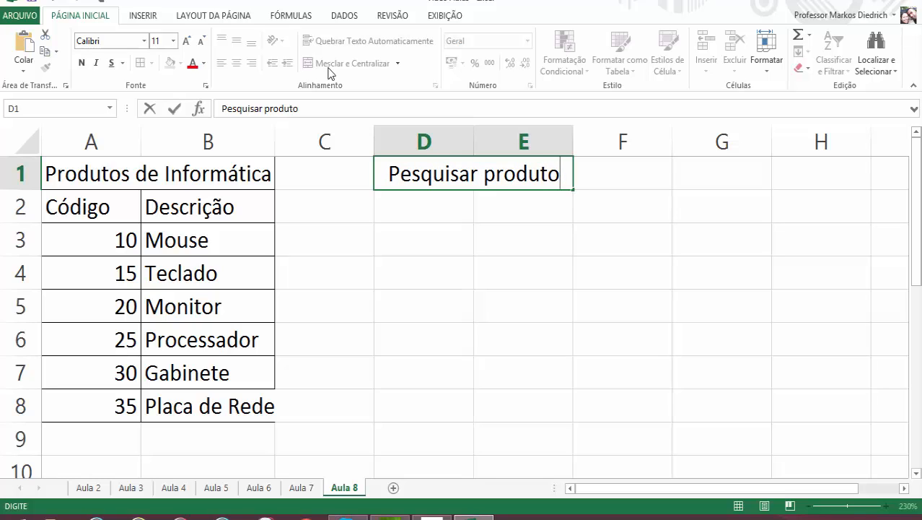
type("pelo ")
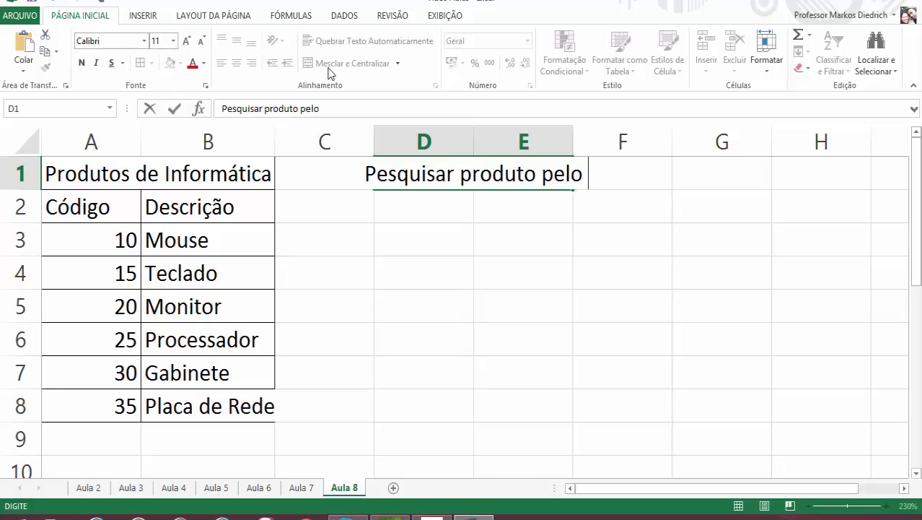
type("código")
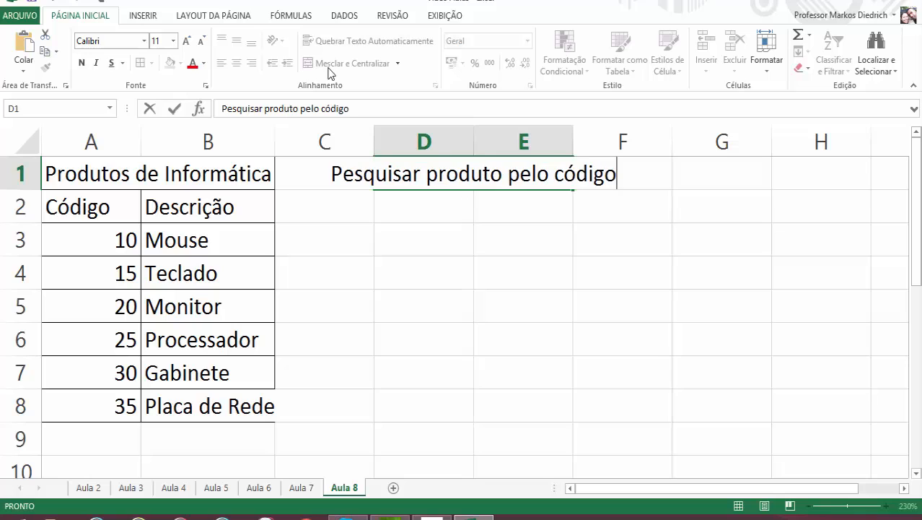
key("Return")
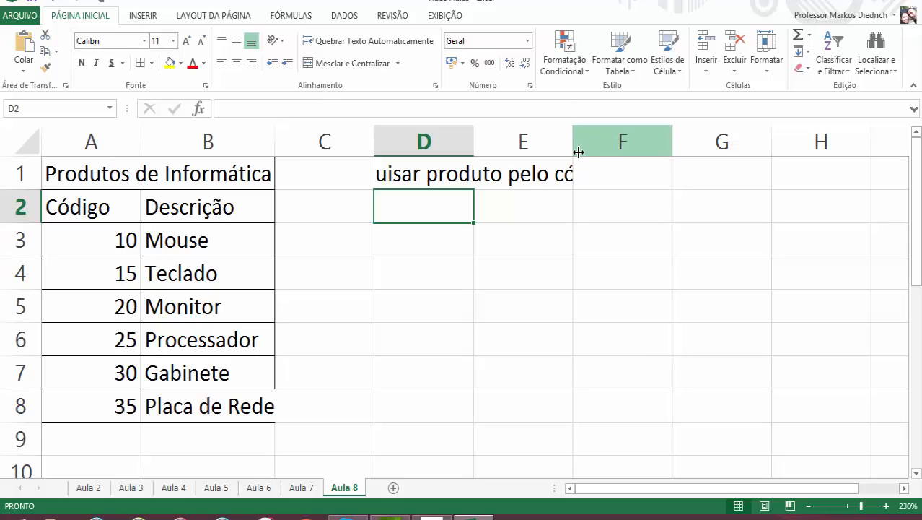
left_click_drag(574, 146, 709, 135)
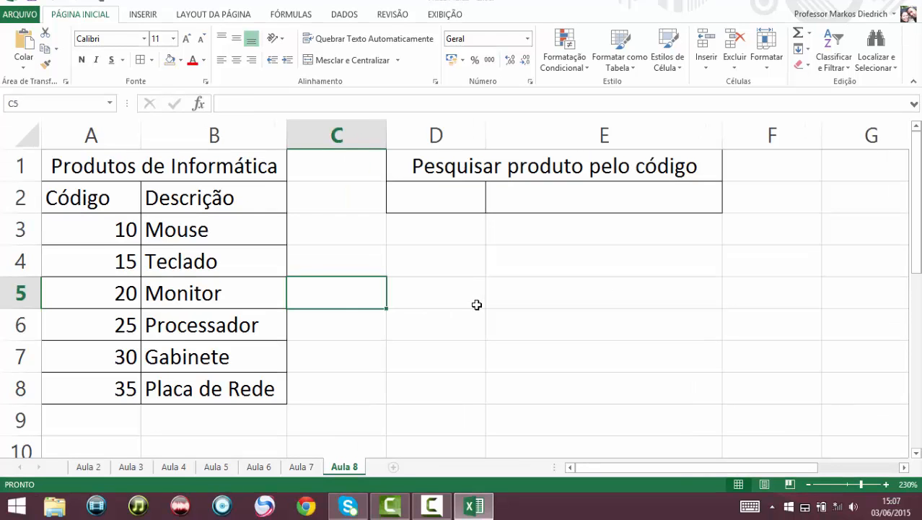
Step: Enter the function names "PROC", "PROCV" and "PROCH" in cells E4 to E6
left_click(478, 303)
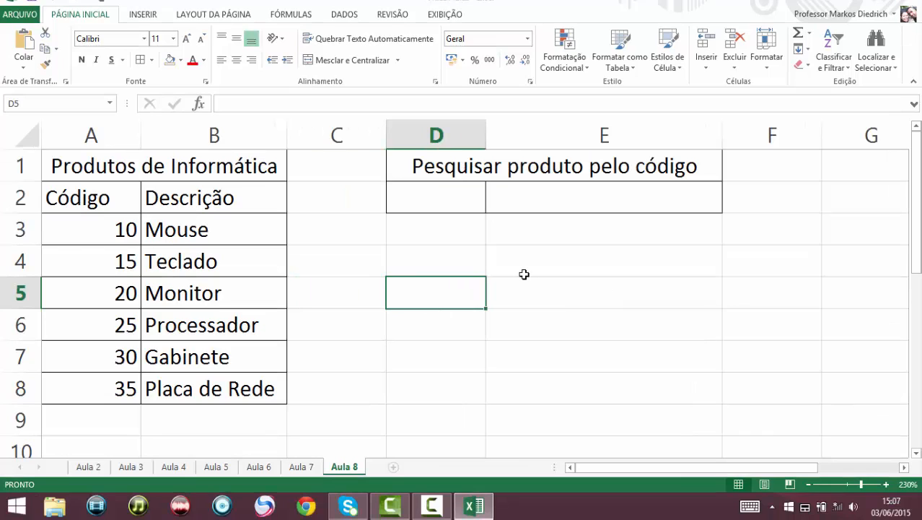
left_click(516, 257)
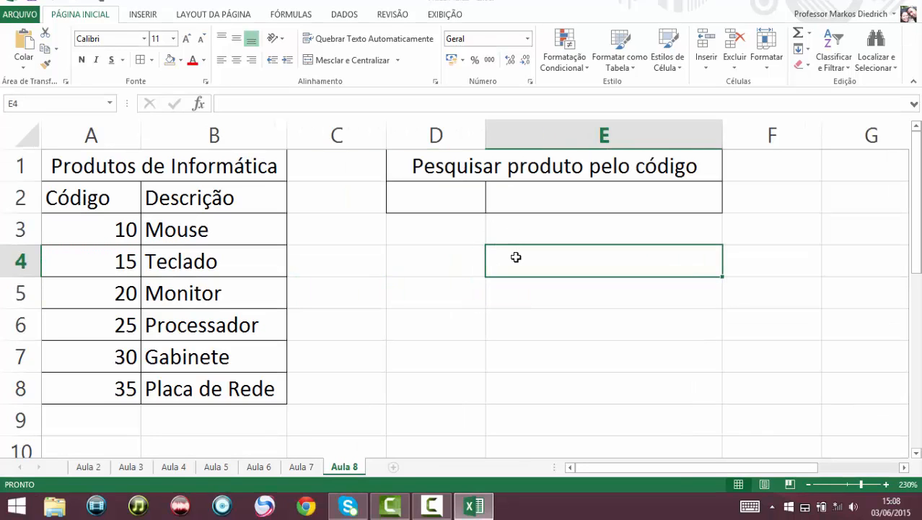
type("PROC")
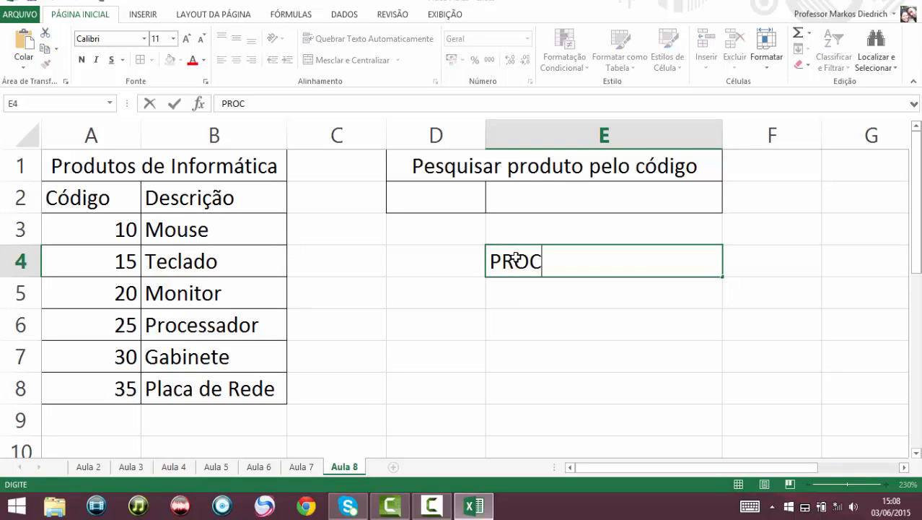
key("Return")
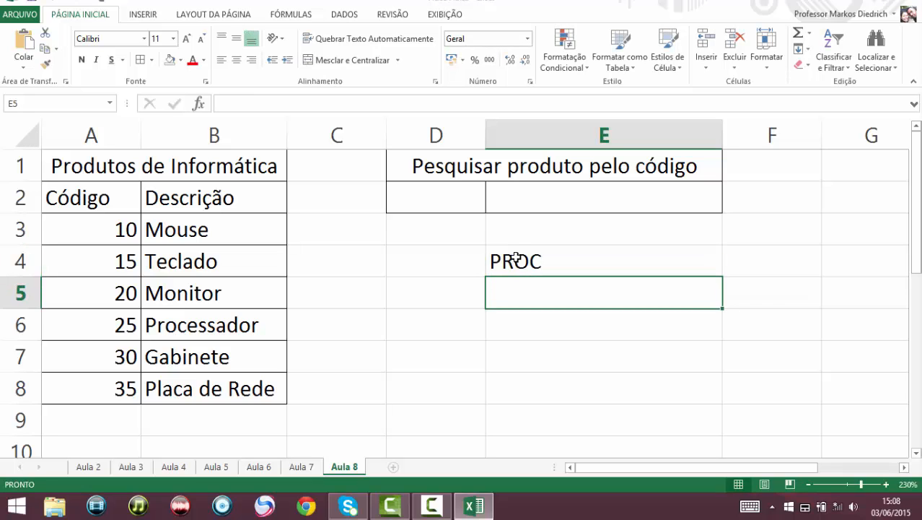
type("PROC")
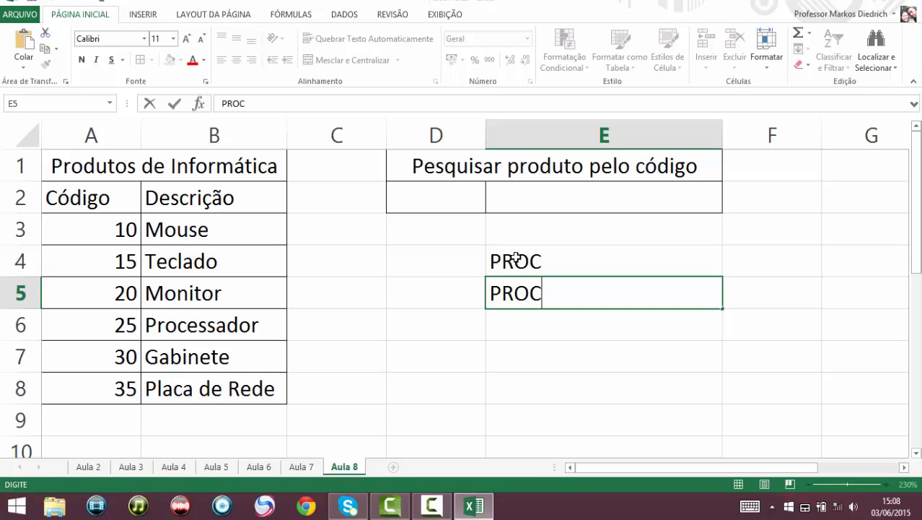
type("V")
key("Return")
type("PROC")
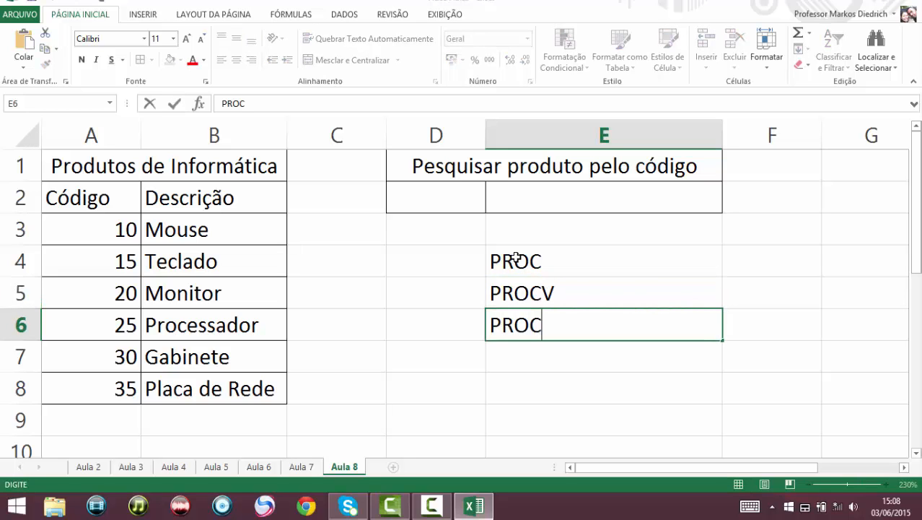
type("H")
key("Return")
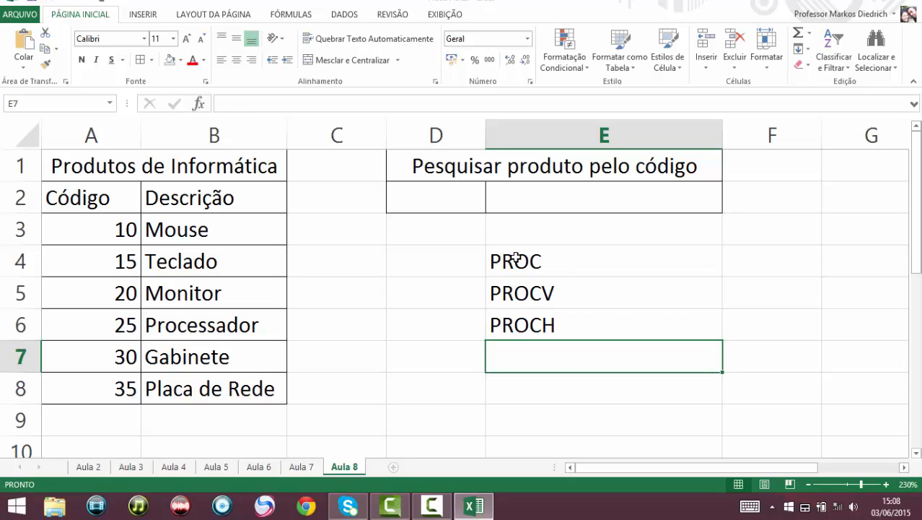
Step: Enter the sample product code 10 in cell D2 and replace it with 25
left_click(443, 203)
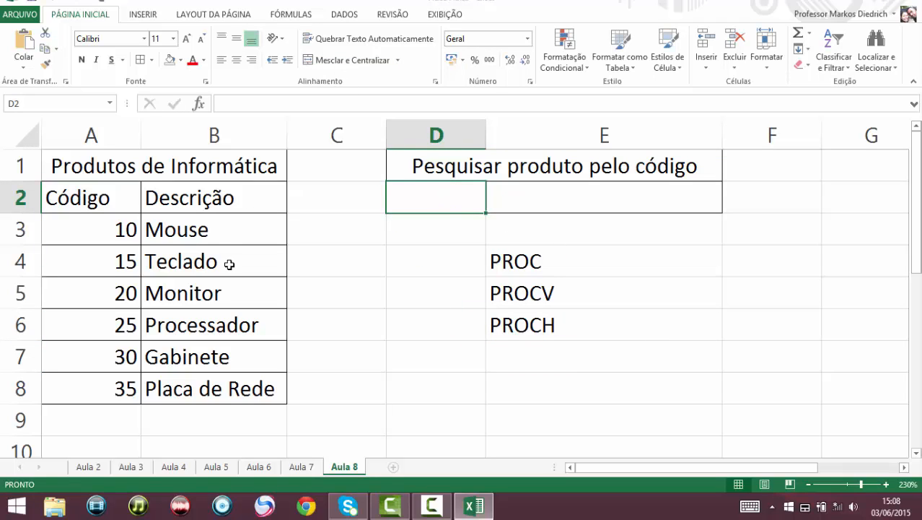
type("10")
key("Return")
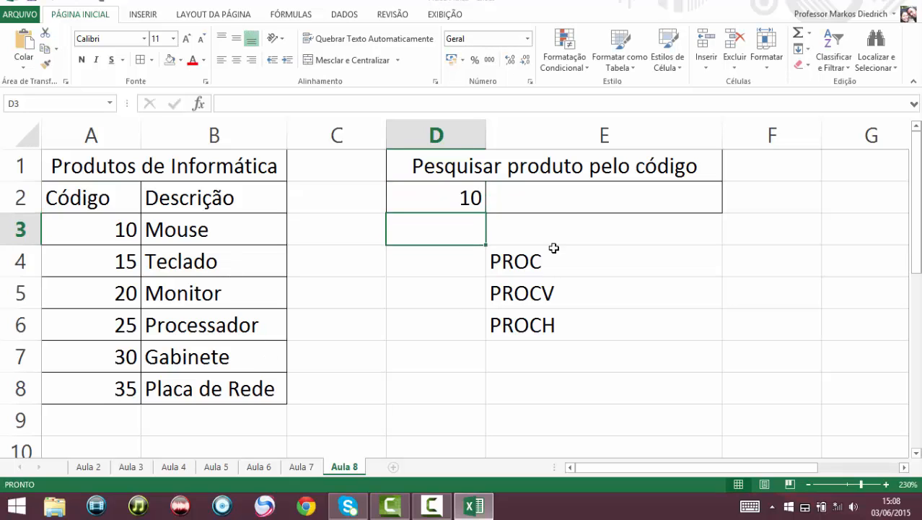
left_click(562, 191)
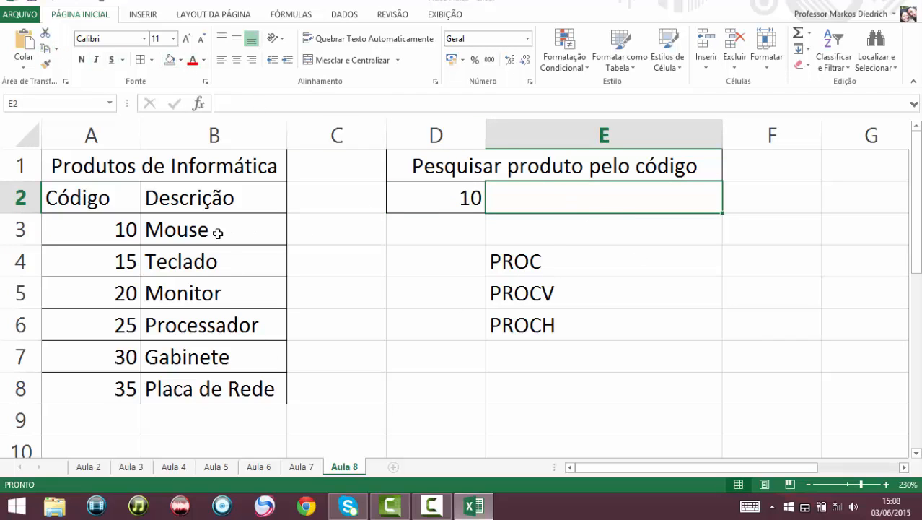
left_click(400, 203)
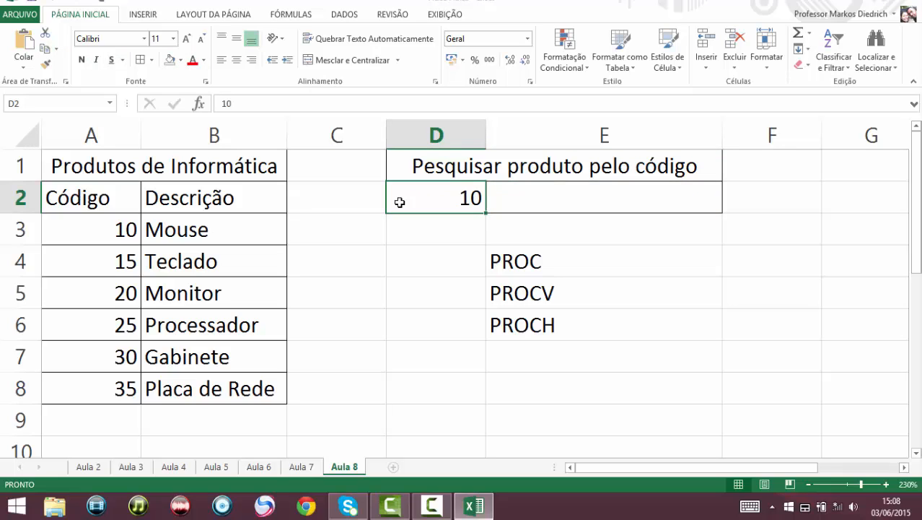
type("25")
key("Return")
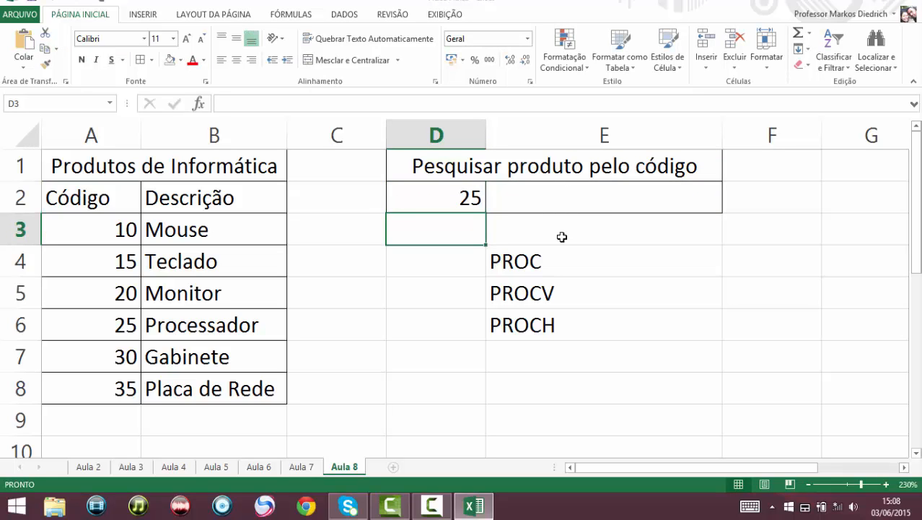
Step: Fill the result cell E2 with the standard light green color
left_click(580, 208)
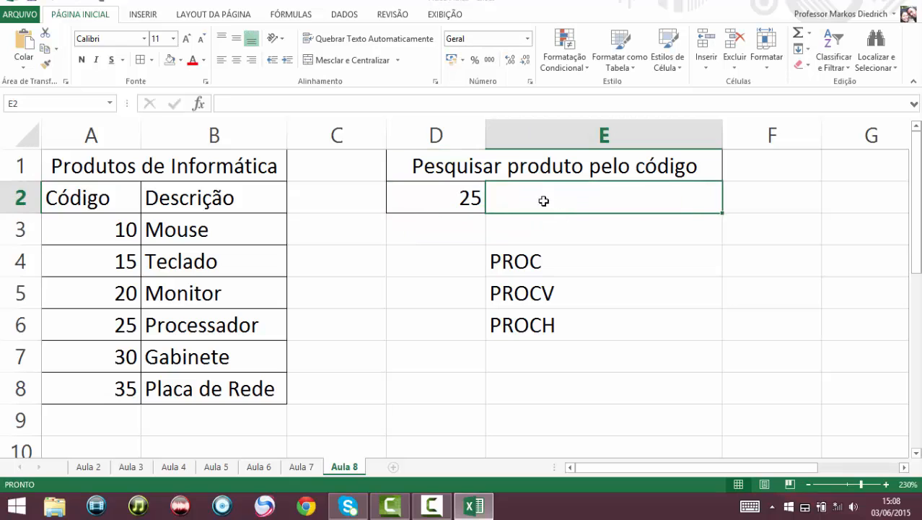
left_click(180, 60)
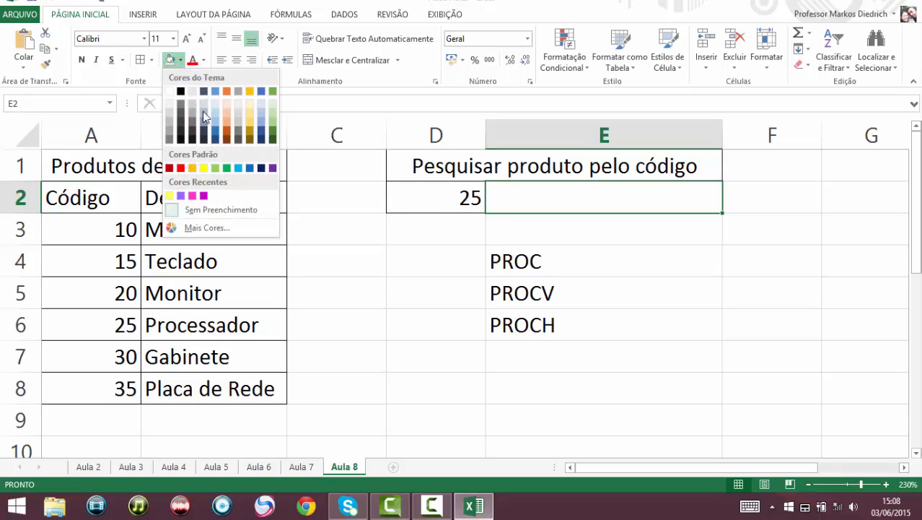
left_click(214, 167)
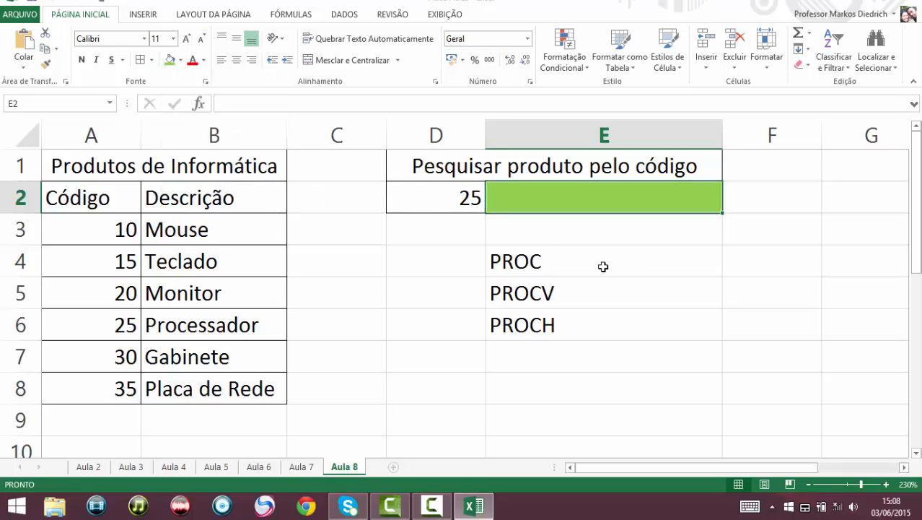
Step: Clear the sample product code from cell D2
left_click(444, 205)
key("Delete")
left_click(639, 202)
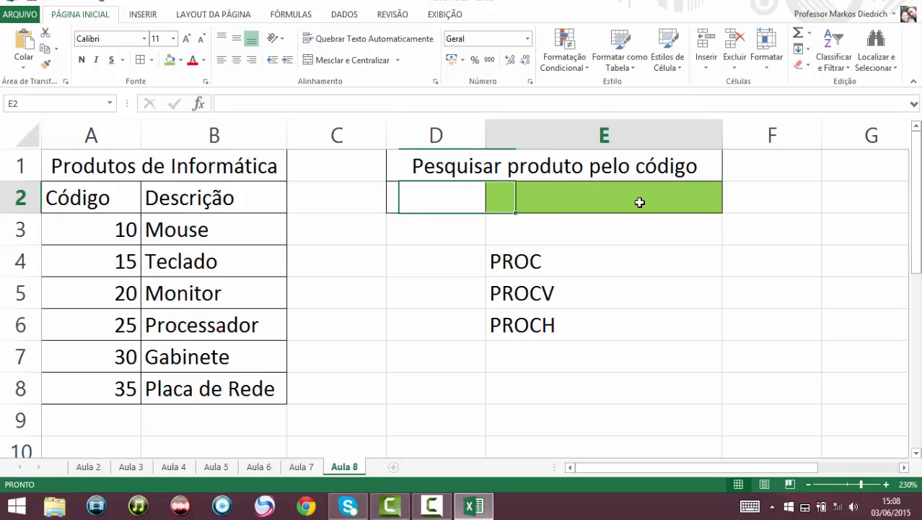
left_click(449, 192)
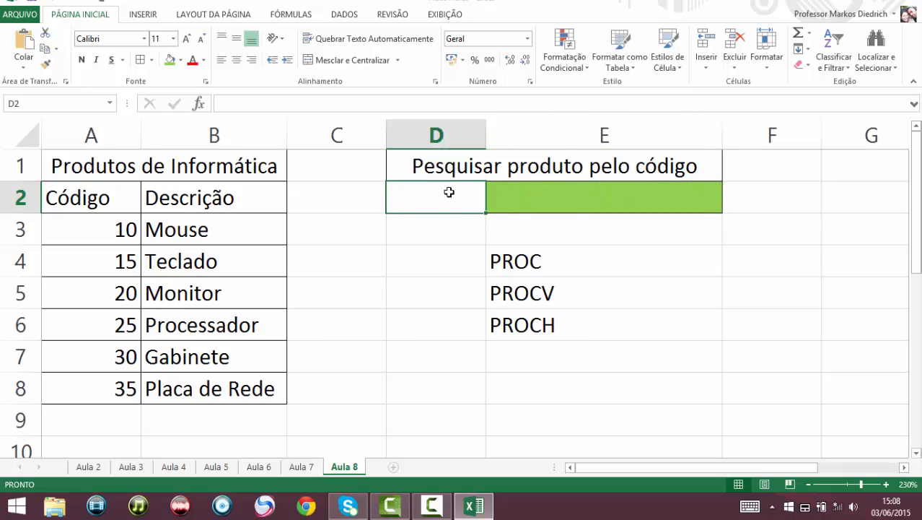
Step: Start a PROC formula in cell E2 with D2 as the lookup value
left_click(578, 197)
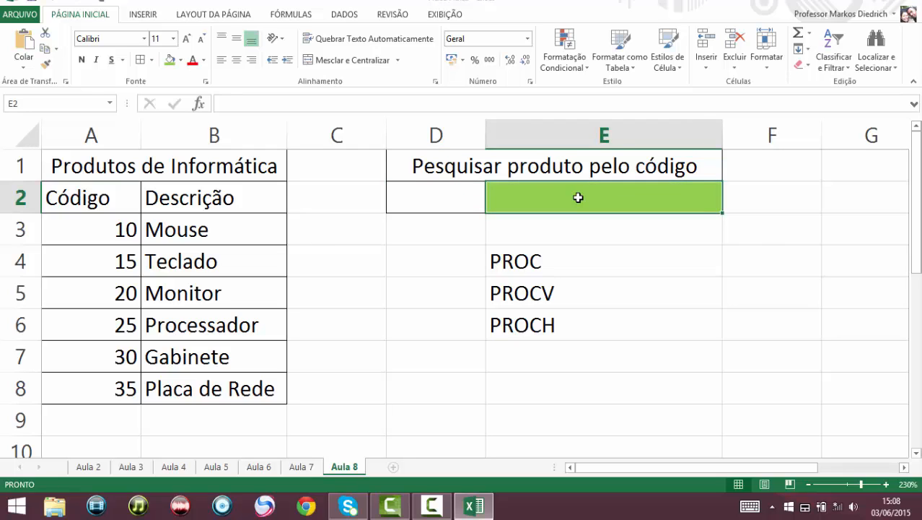
type("=")
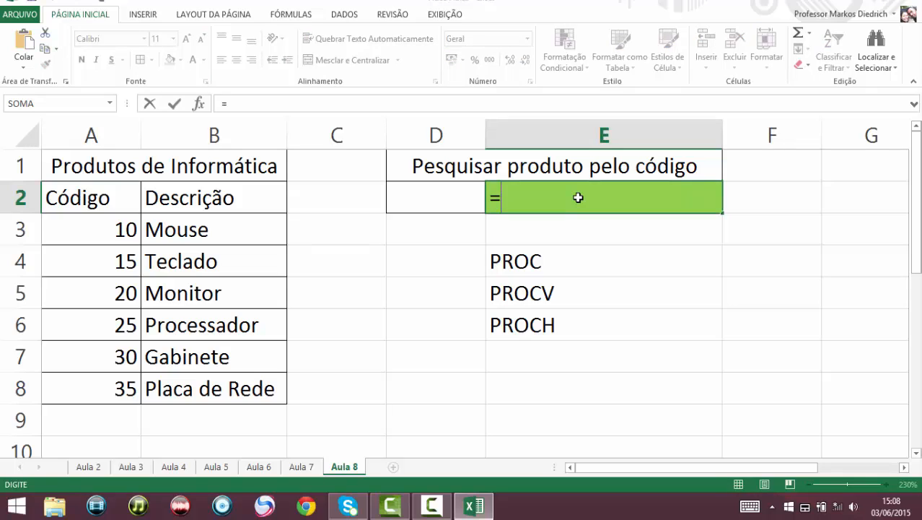
type("PROC")
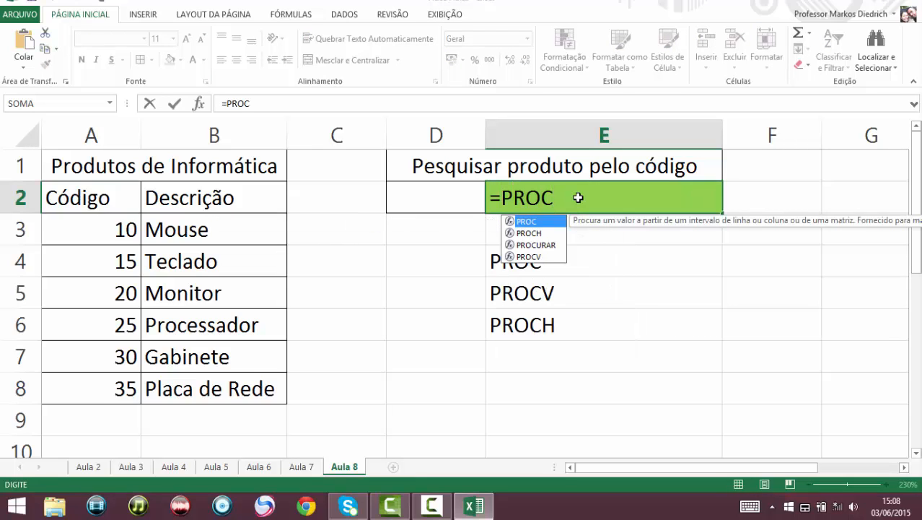
type("(")
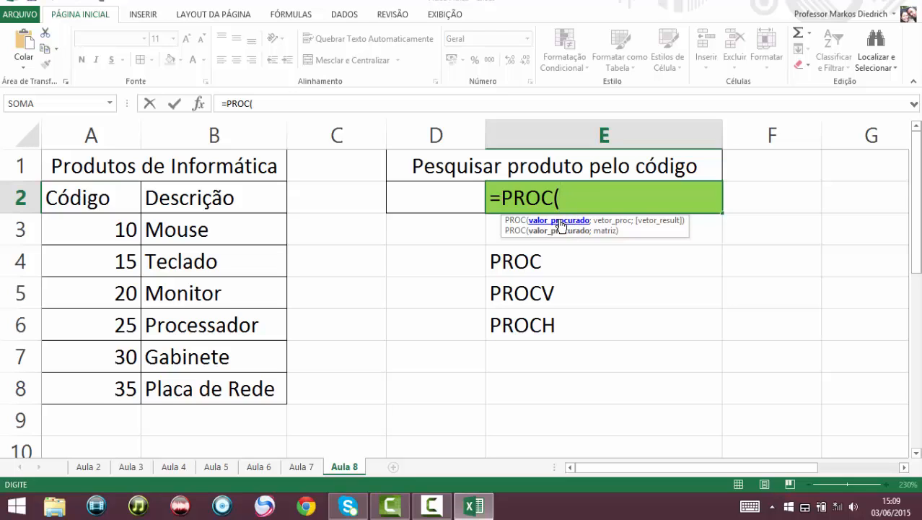
left_click(450, 204)
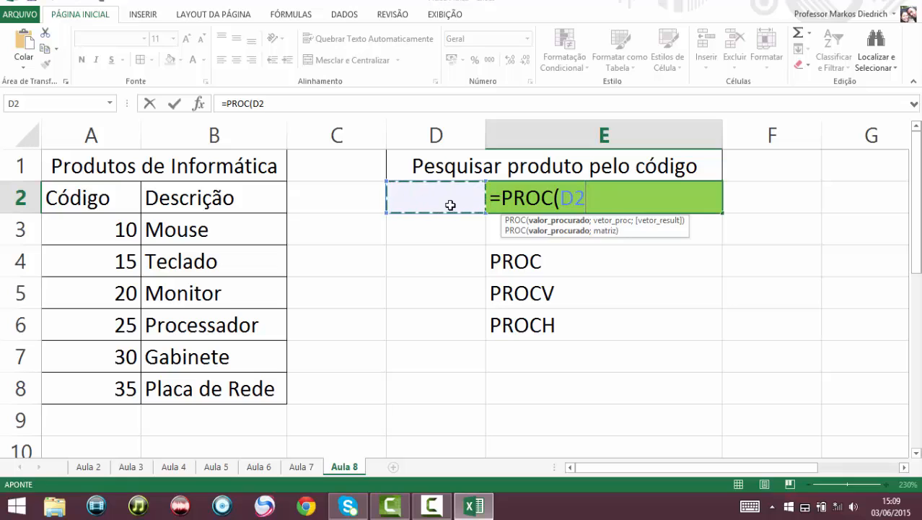
type(";")
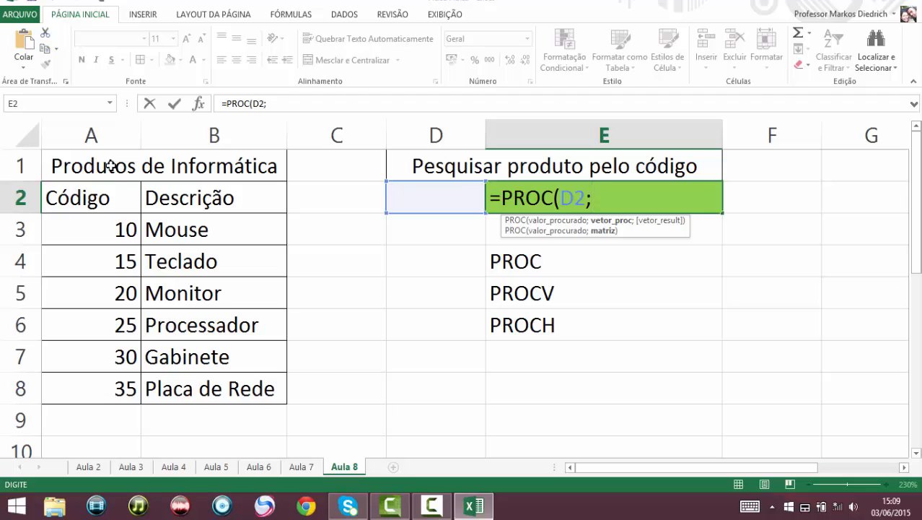
Step: Try the whole product range A3:B8 as the second argument of the PROC formula
left_click(73, 232)
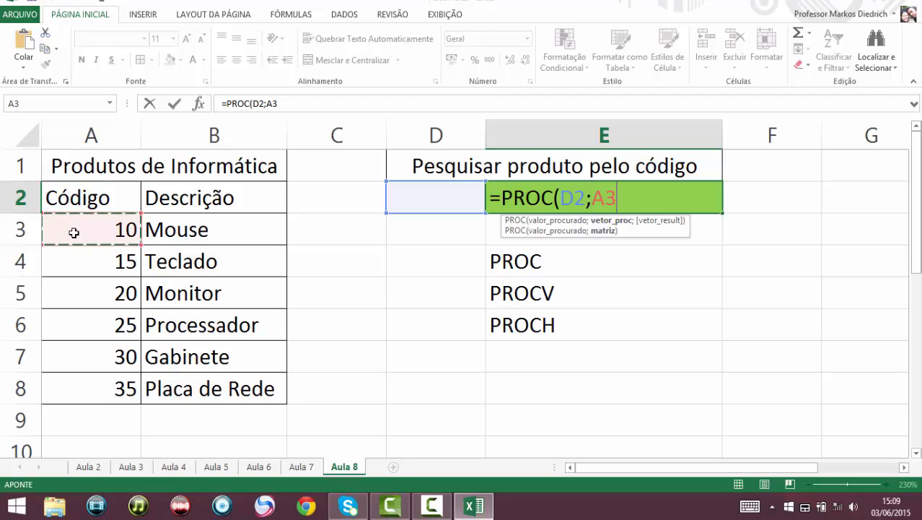
left_click_drag(123, 232, 198, 380)
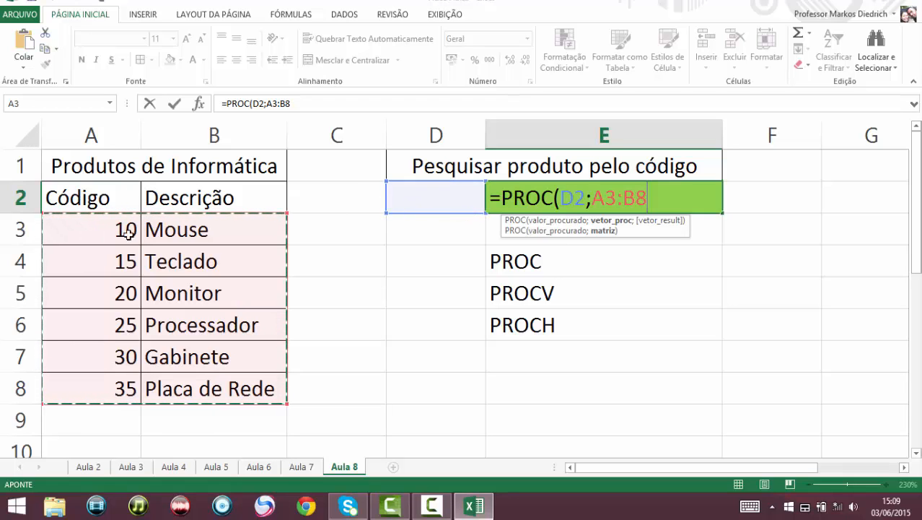
left_click(98, 235)
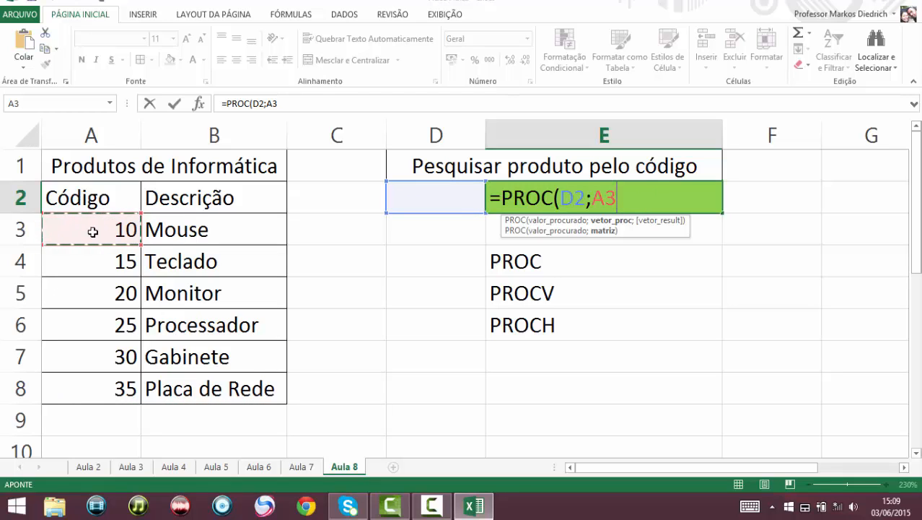
left_click_drag(94, 232, 193, 381)
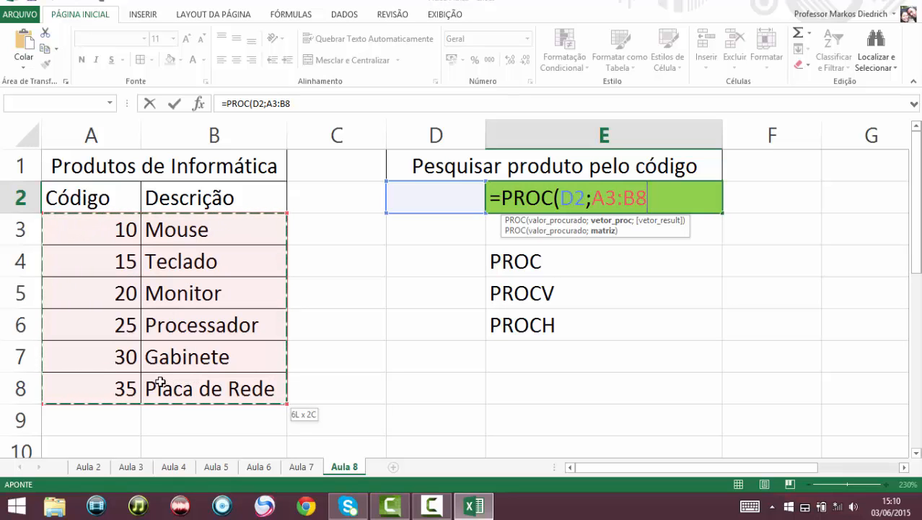
left_click_drag(147, 373, 124, 381)
left_click(124, 384)
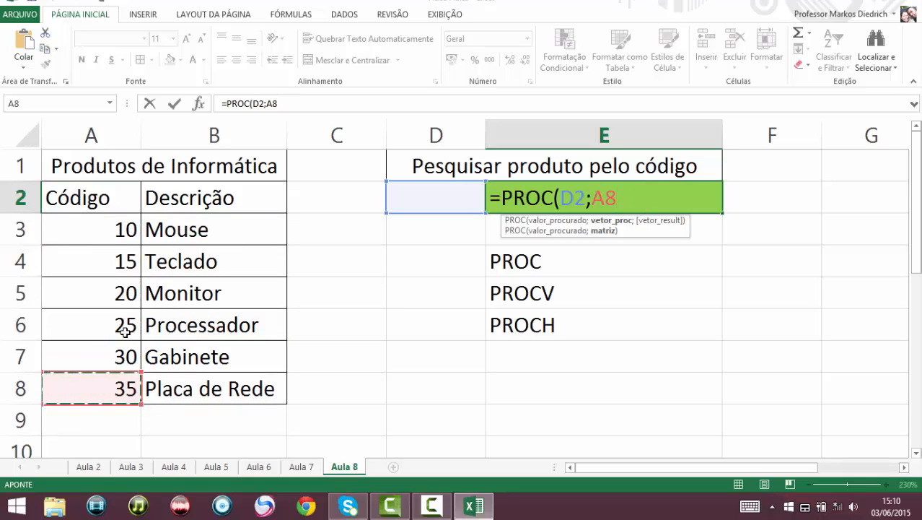
Step: Complete the PROC formula in E2 with A3:A8 as the search vector and B3:B8 as the result vector
left_click_drag(95, 226, 86, 381)
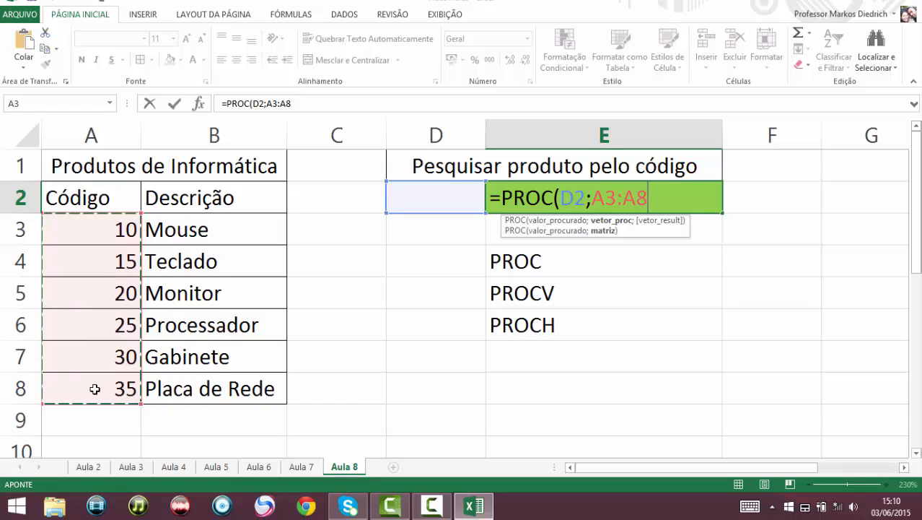
type(";")
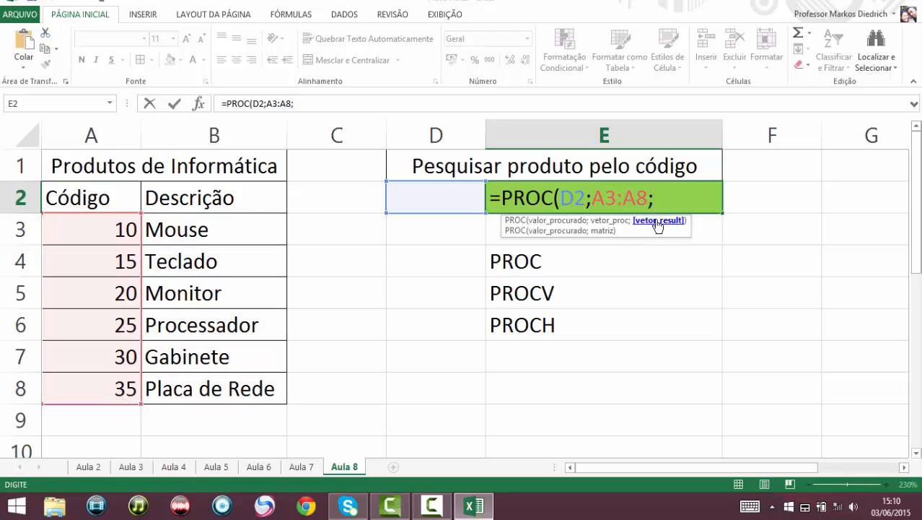
left_click(196, 229)
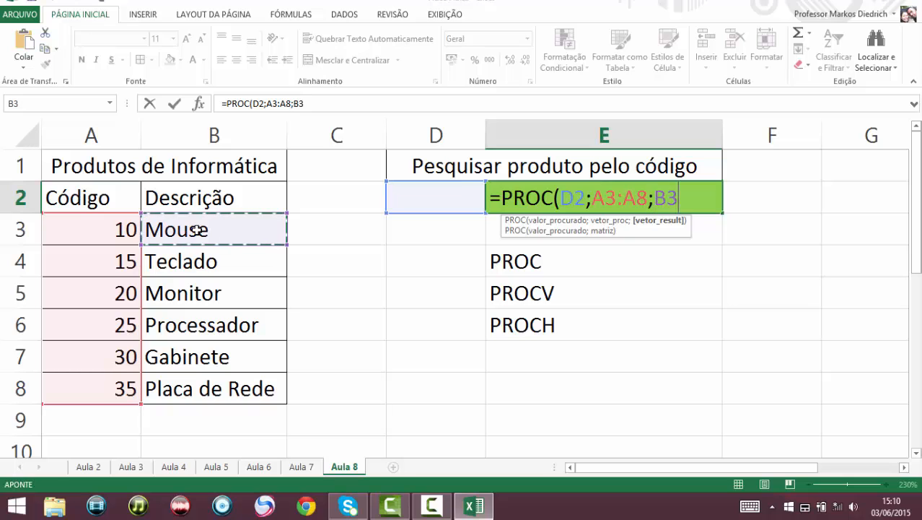
left_click_drag(196, 229, 186, 389)
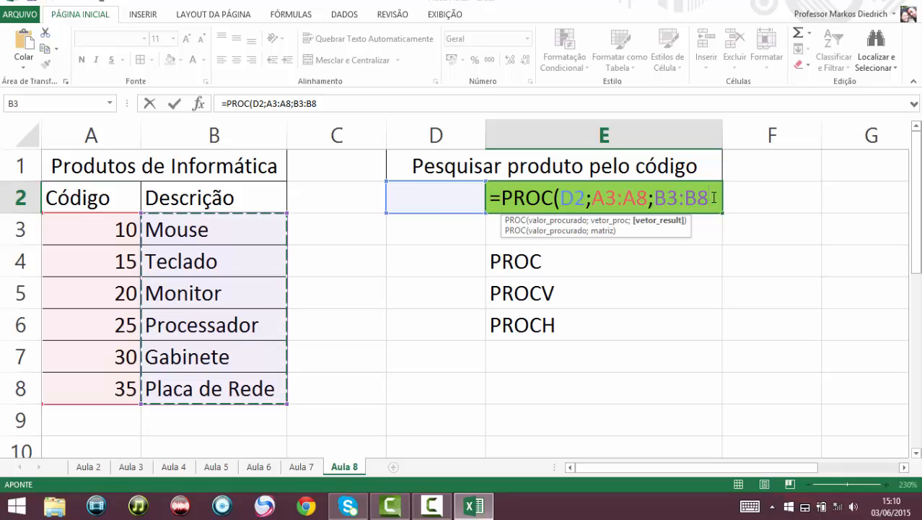
type(")")
left_click(713, 199)
key("Return")
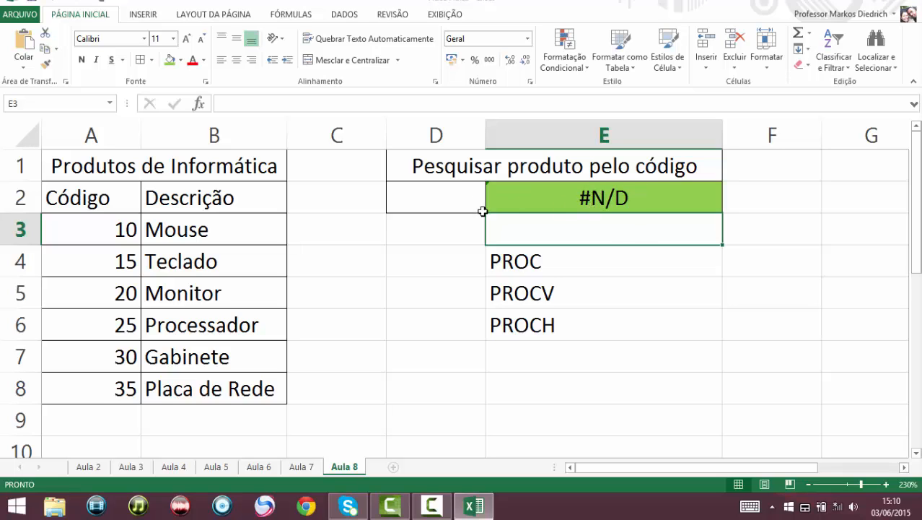
Step: Enter the product code 0 in cell D2 to test the PROC formula
left_click(430, 195)
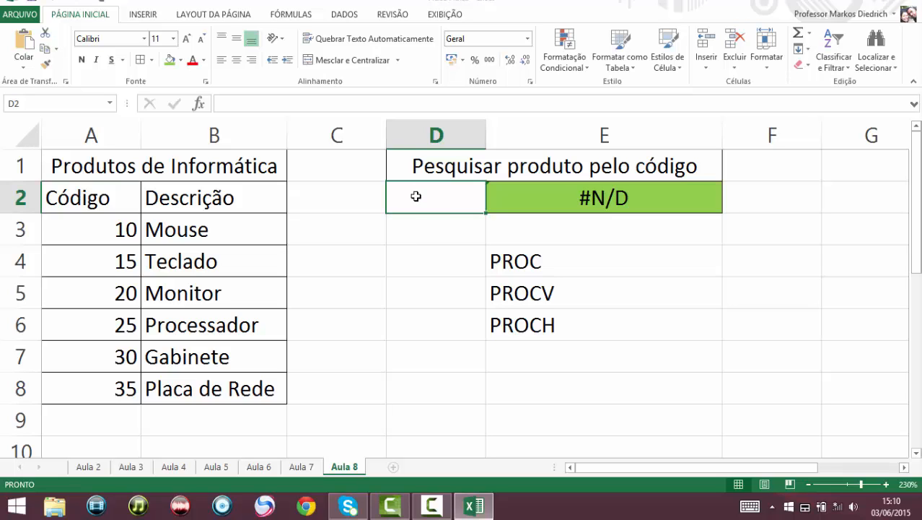
type("0")
key("Return")
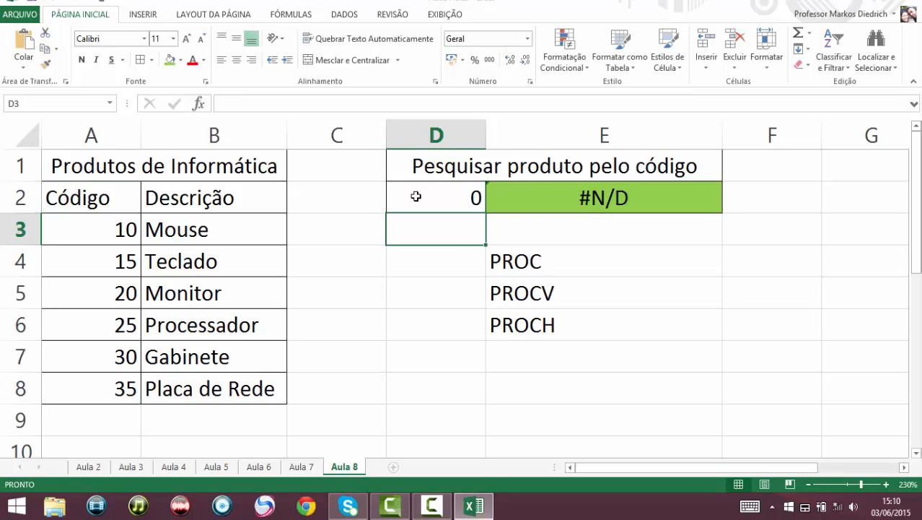
Step: Clear cell D2 and test the PROC lookup with the product codes 2 and 8
left_click(415, 196)
key("Delete")
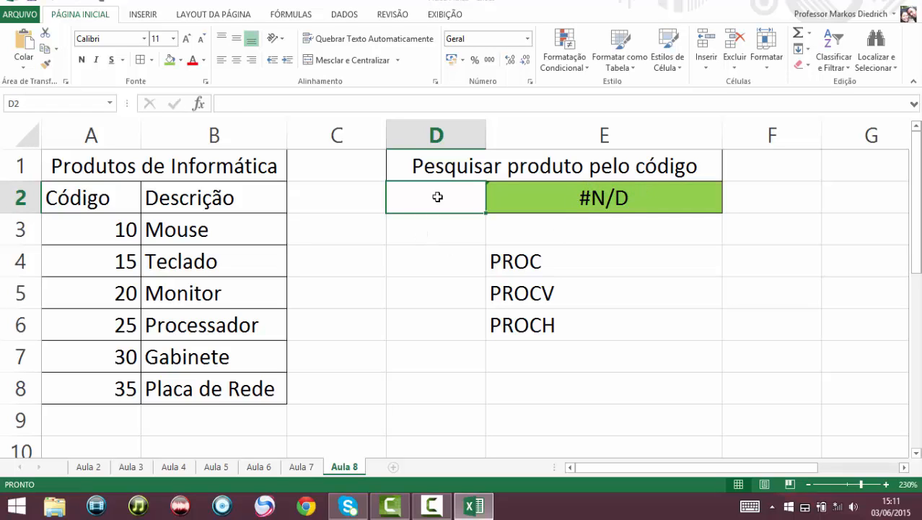
type("2")
key("Return")
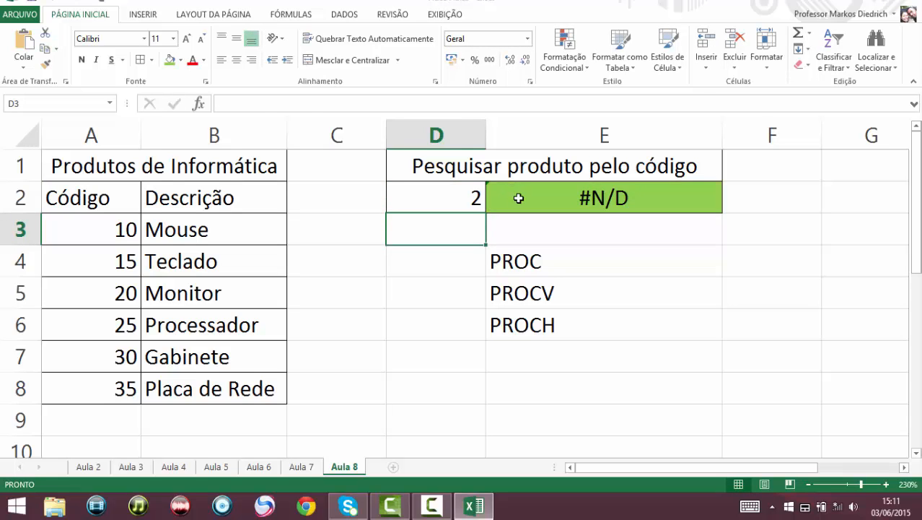
left_click(518, 198)
left_click(431, 209)
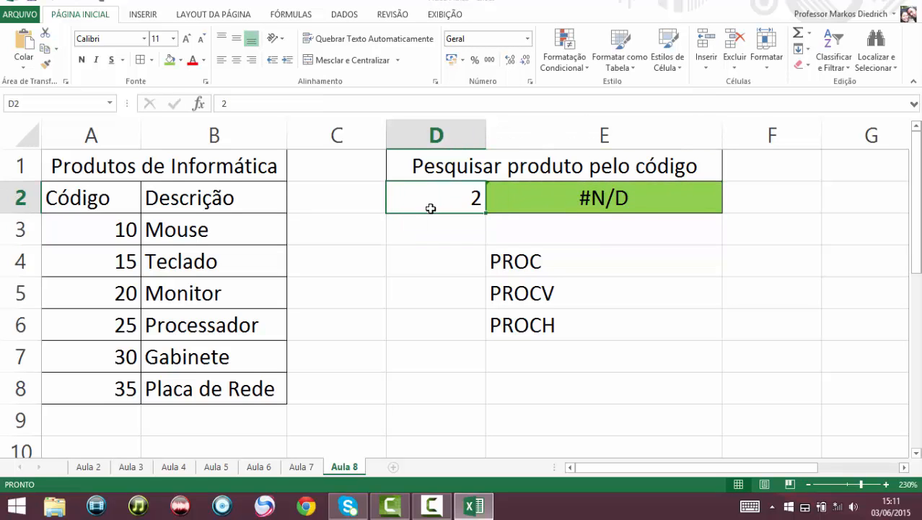
type("8")
key("Return")
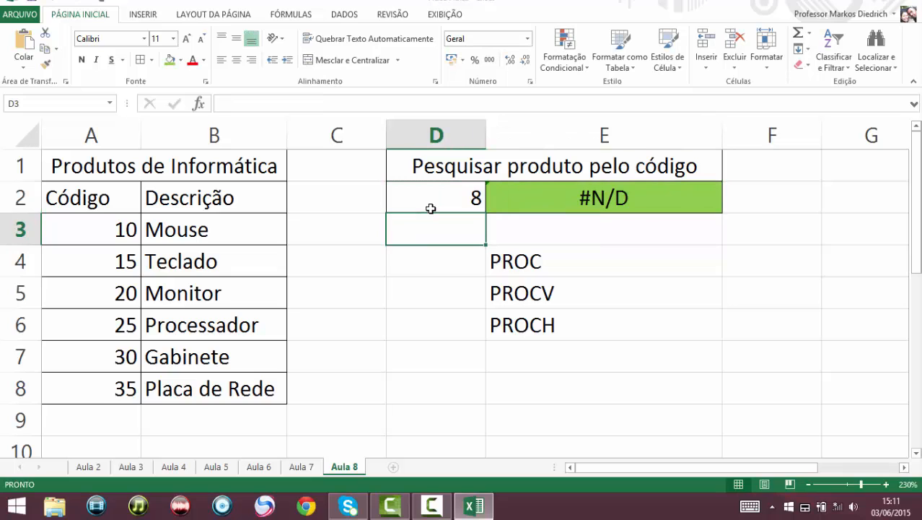
Step: Enter the product code 10 in cell D2 and centre the lookup result in E2 horizontally
left_click(431, 200)
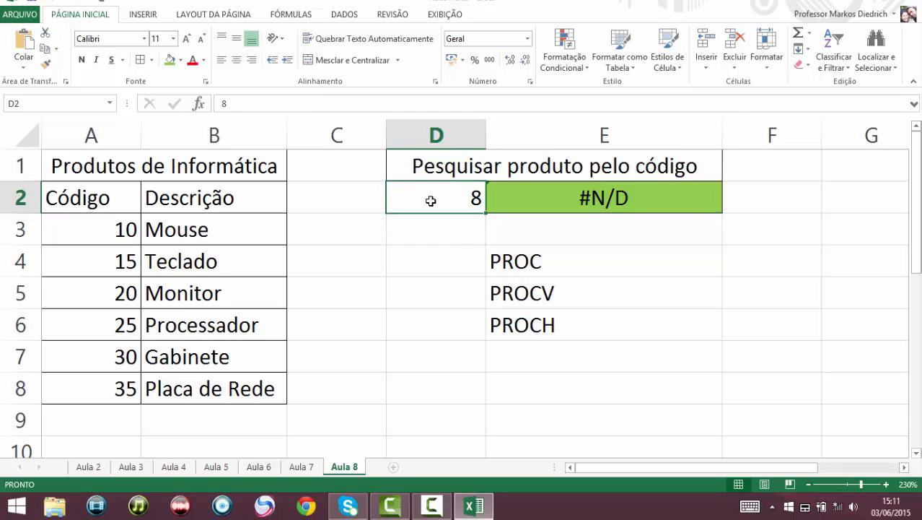
type("10")
key("Return")
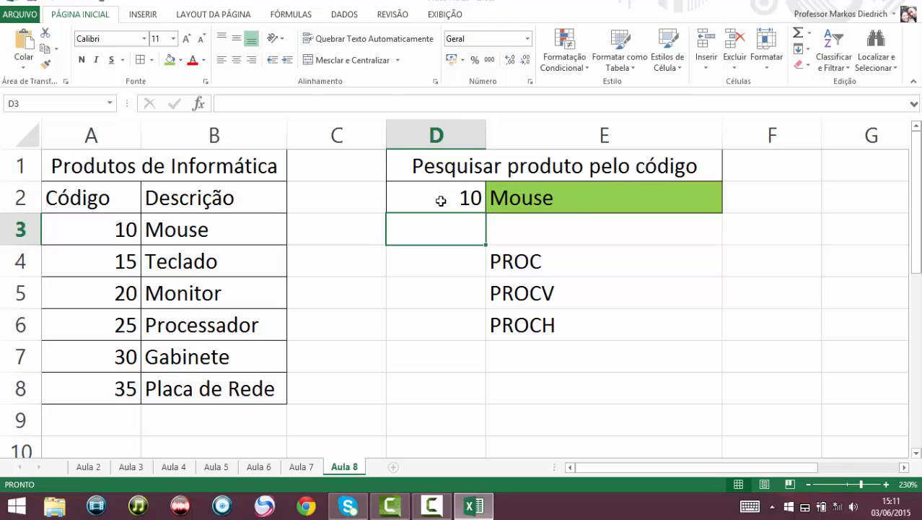
left_click(618, 204)
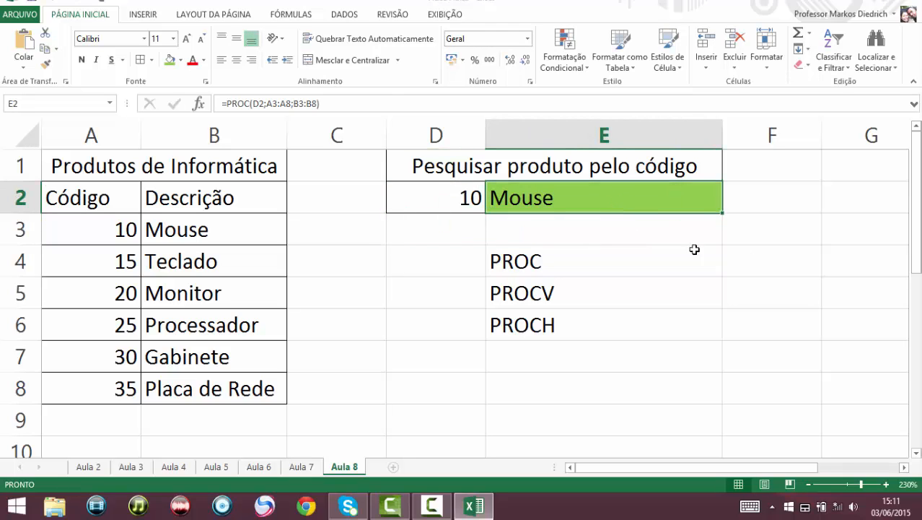
left_click(237, 60)
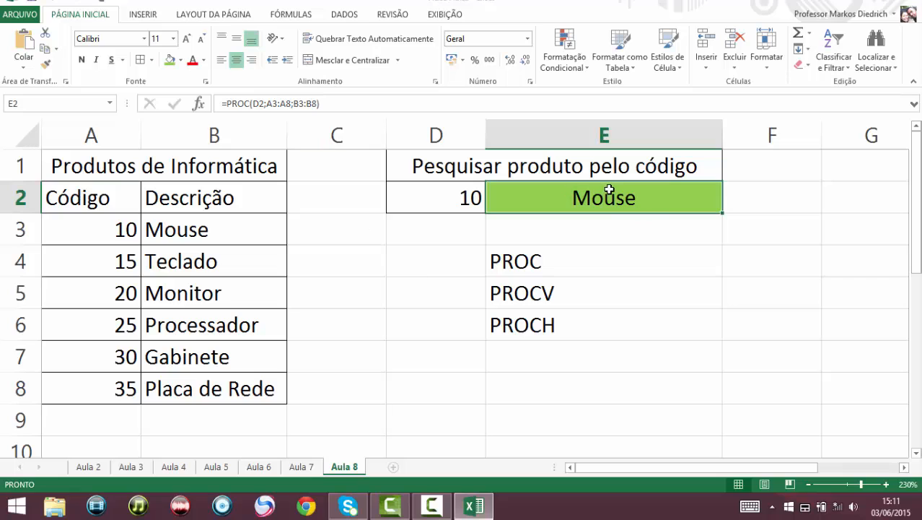
Step: Test the product code 0 in cell D2 again, clear the cell and check the formula cell E2
left_click(410, 196)
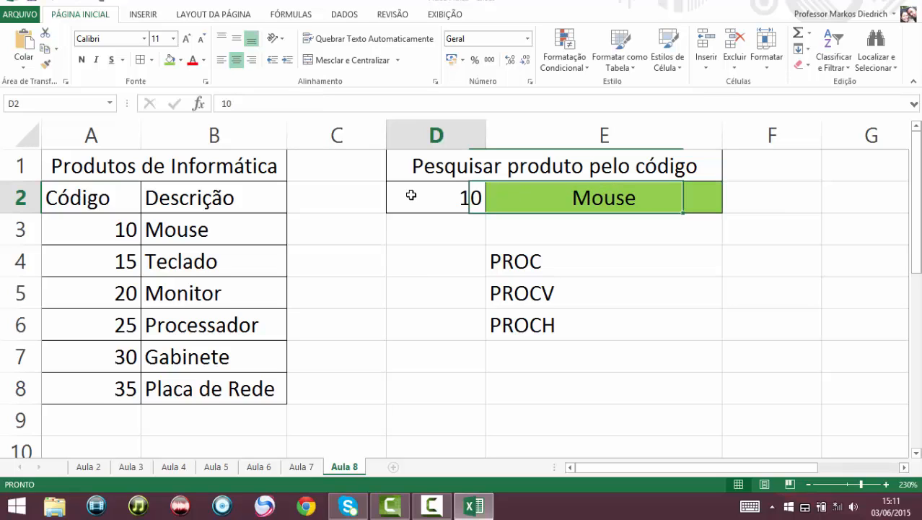
type("0")
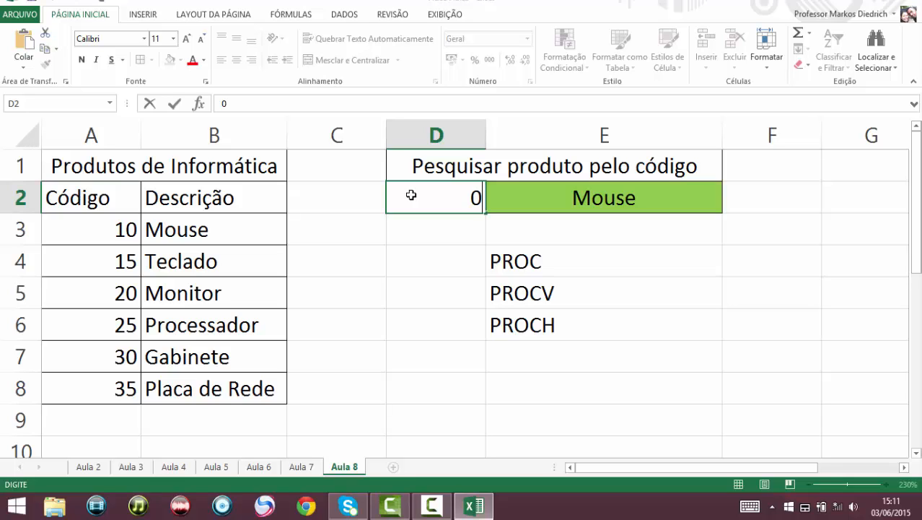
key("Return")
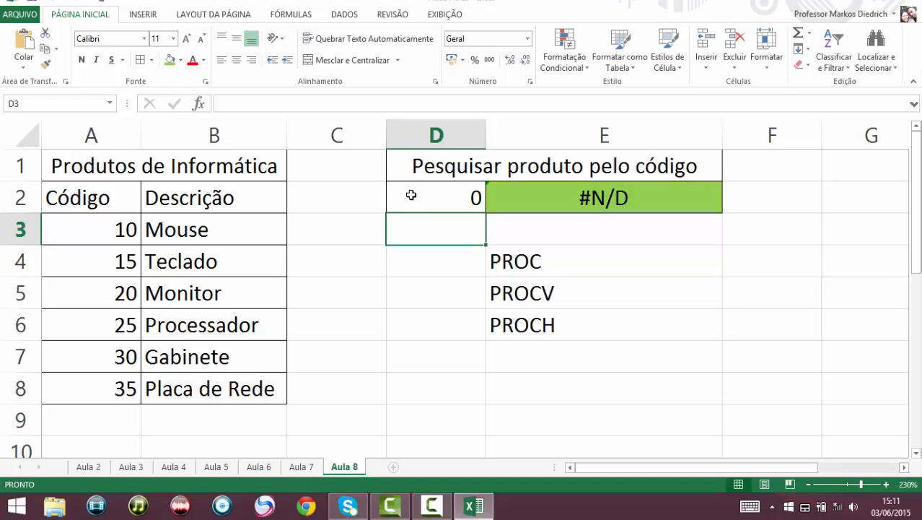
left_click(458, 198)
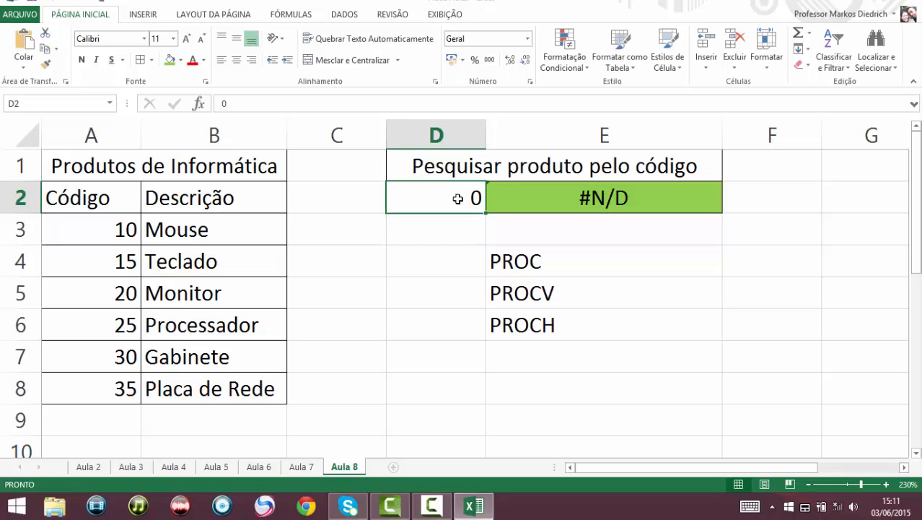
key("Delete")
left_click(567, 199)
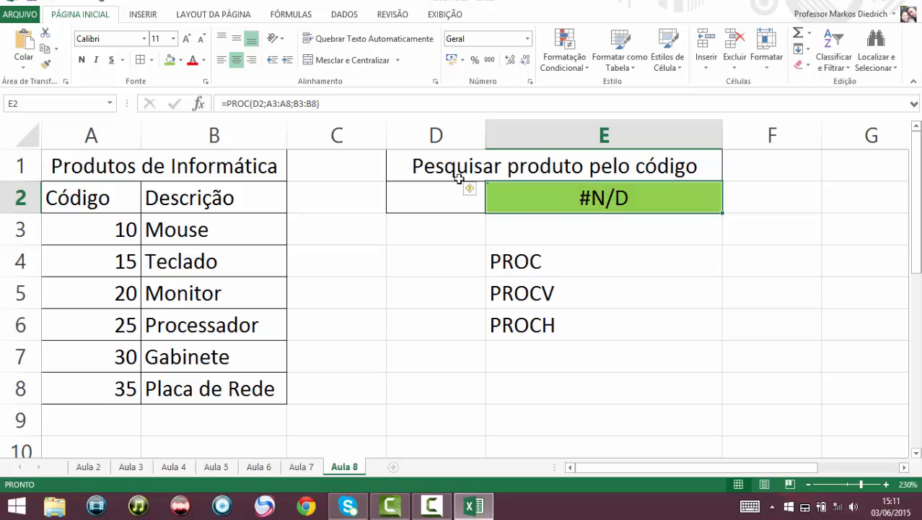
Step: Test the lookup by entering the existing product codes 10, 15, 35 and 25 in turn in cell D2
left_click(426, 191)
type("10")
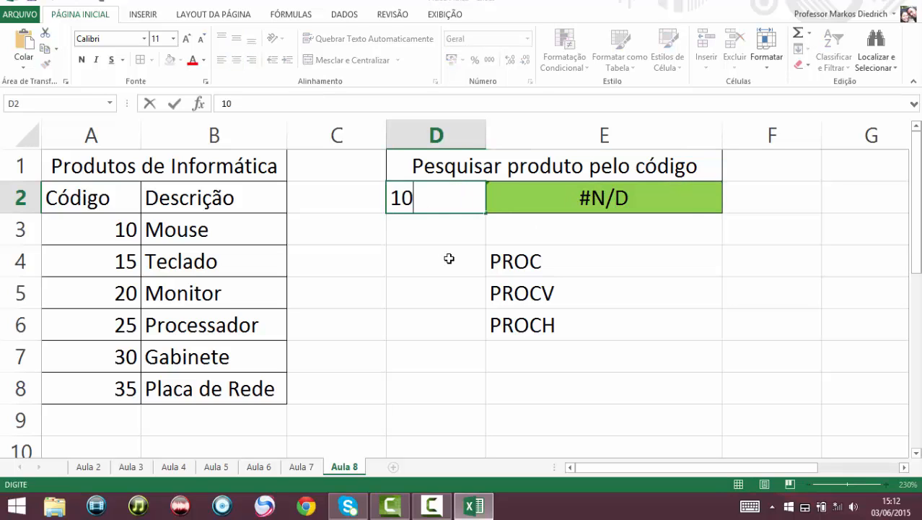
key("Return")
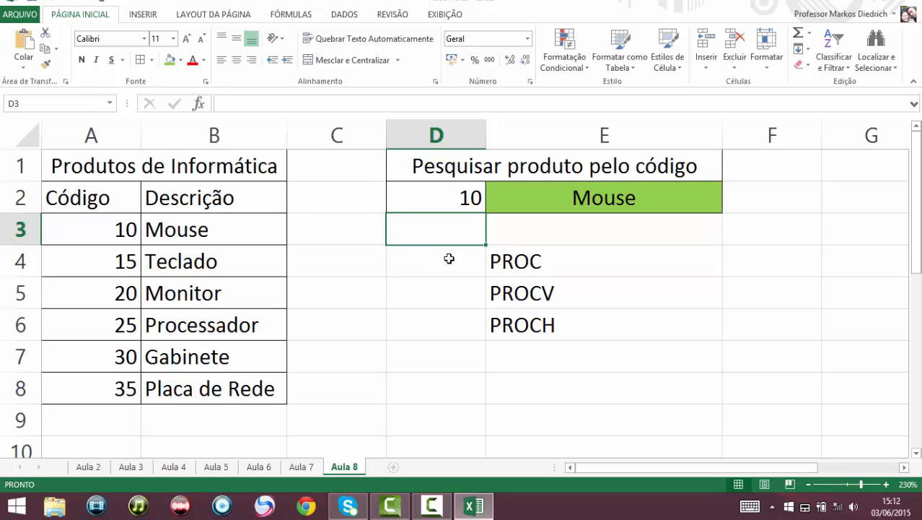
left_click(471, 193)
type("15")
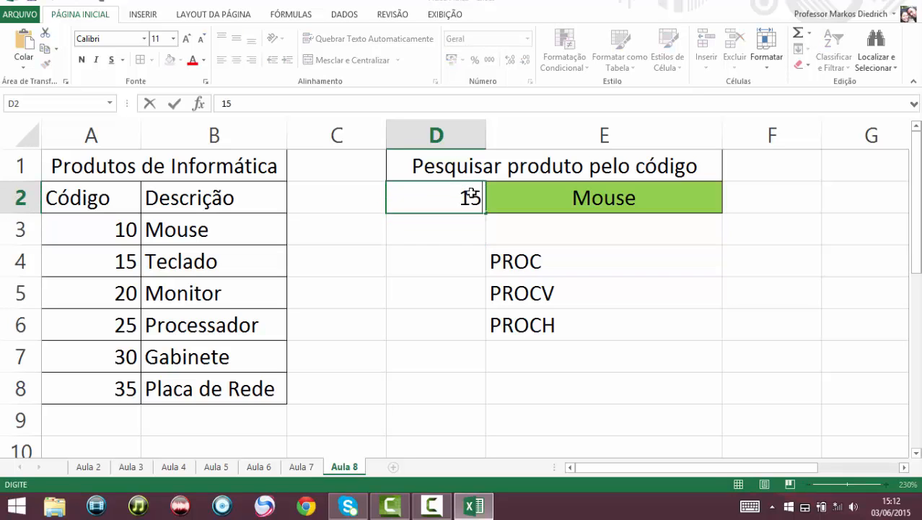
key("Return")
left_click(471, 194)
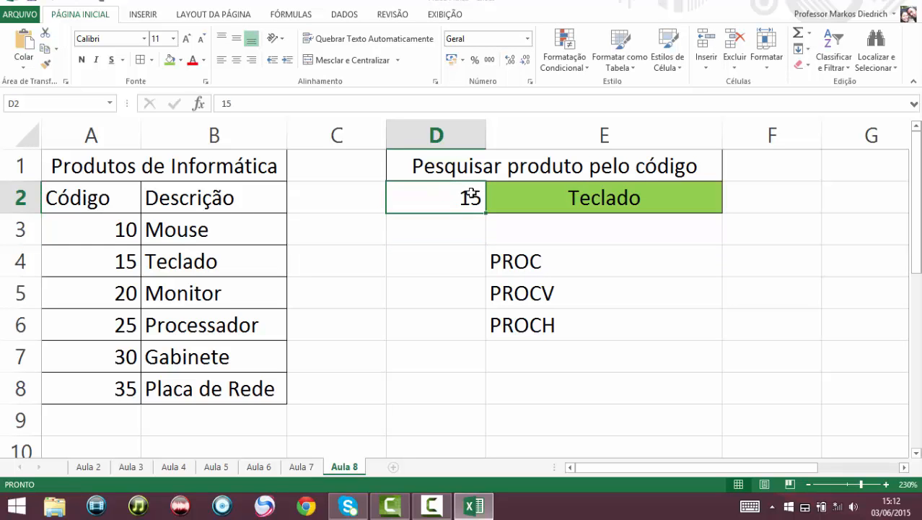
type("35")
key("Return")
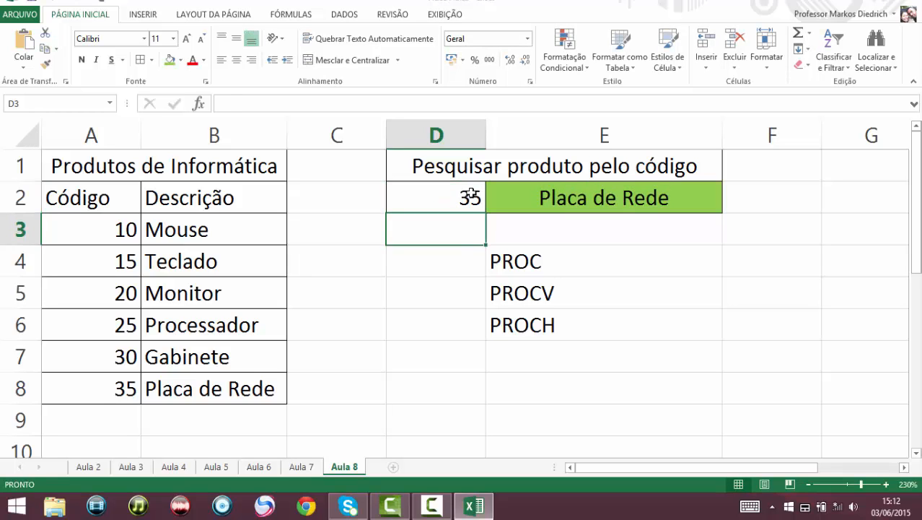
left_click(471, 194)
type("25")
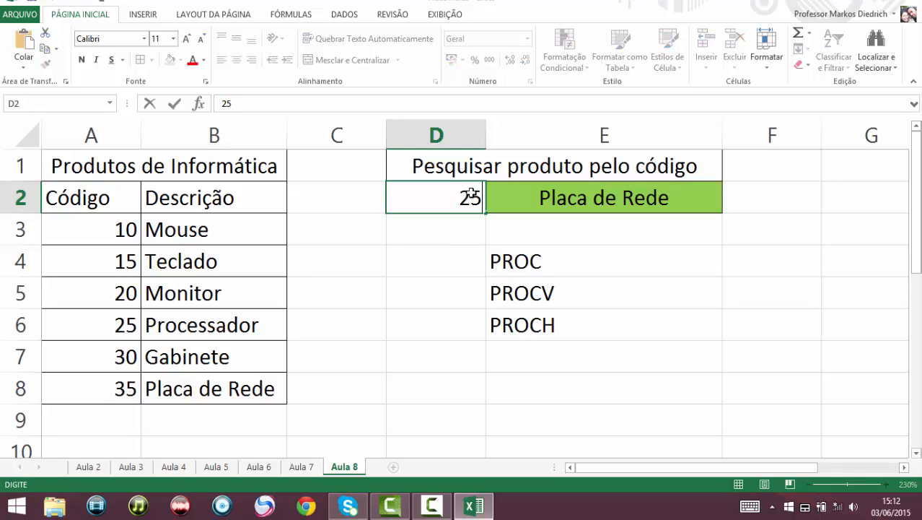
key("Return")
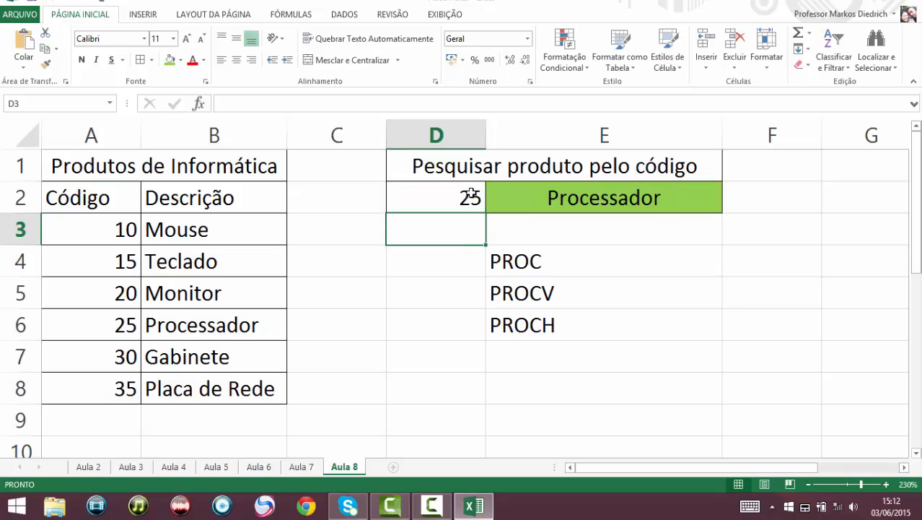
Step: Review the arguments of the PROC formula in cell E2 without changing them
left_click(567, 195)
double_click(567, 196)
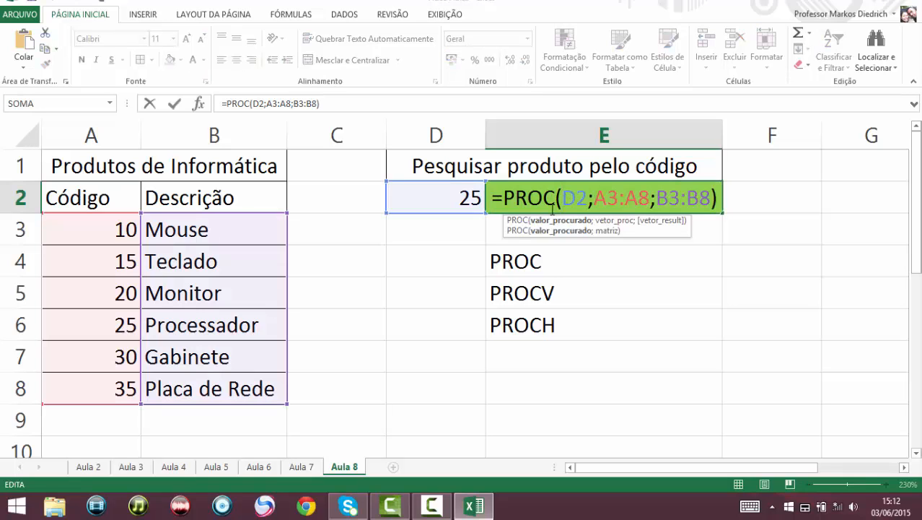
key("Return")
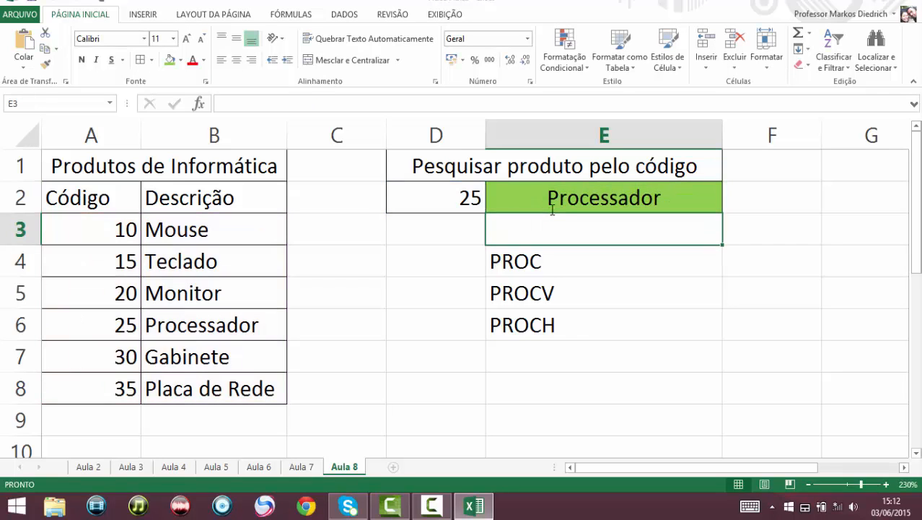
Step: Enter the code 40, higher than any code in the table, in D2 and check the lookup cell E2
left_click(449, 202)
type("40")
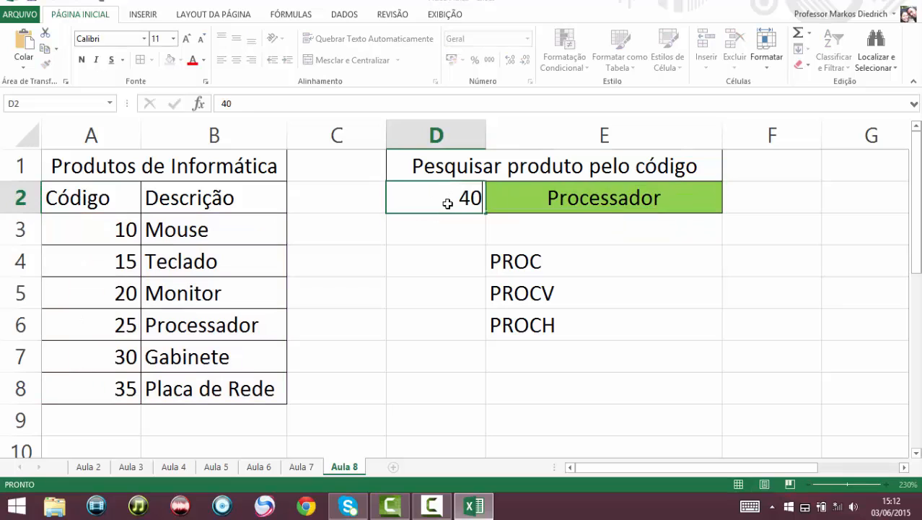
key("Return")
left_click(447, 203)
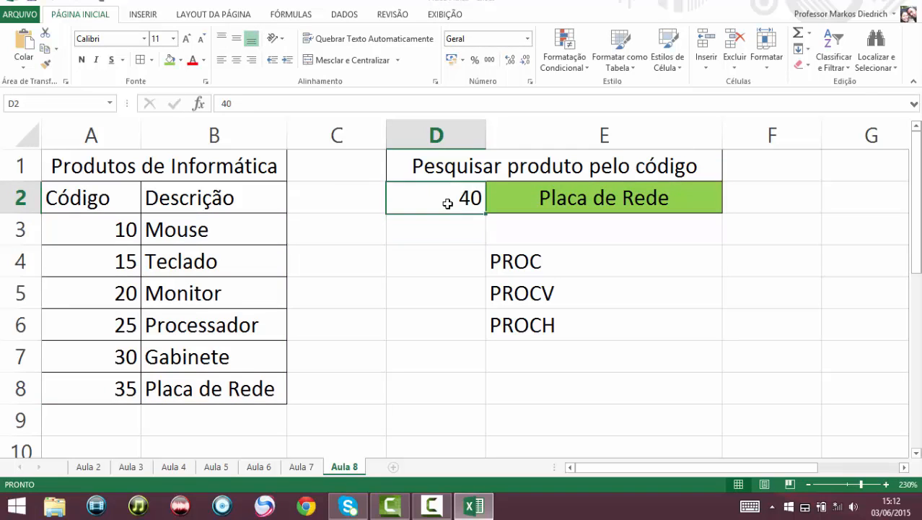
left_click(603, 198)
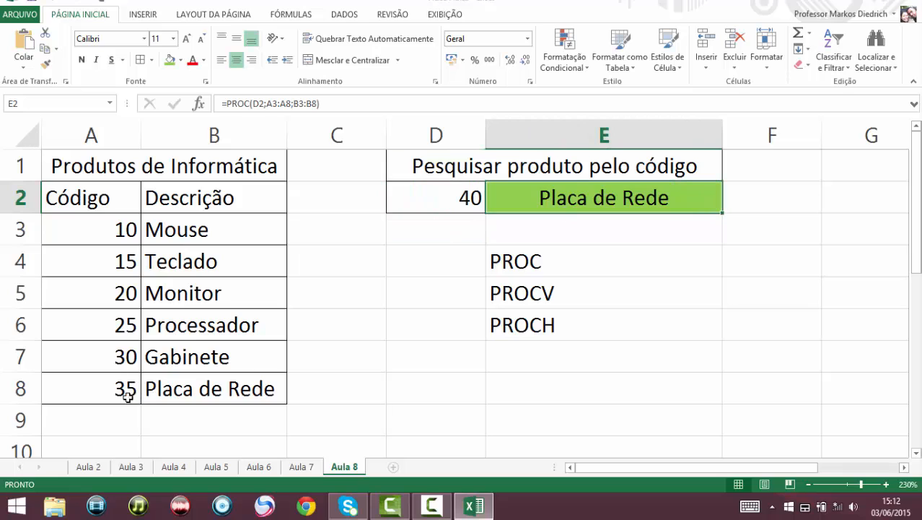
Step: Test the lookup with the codes 30, 31 and 11 in turn in cell D2
left_click(442, 196)
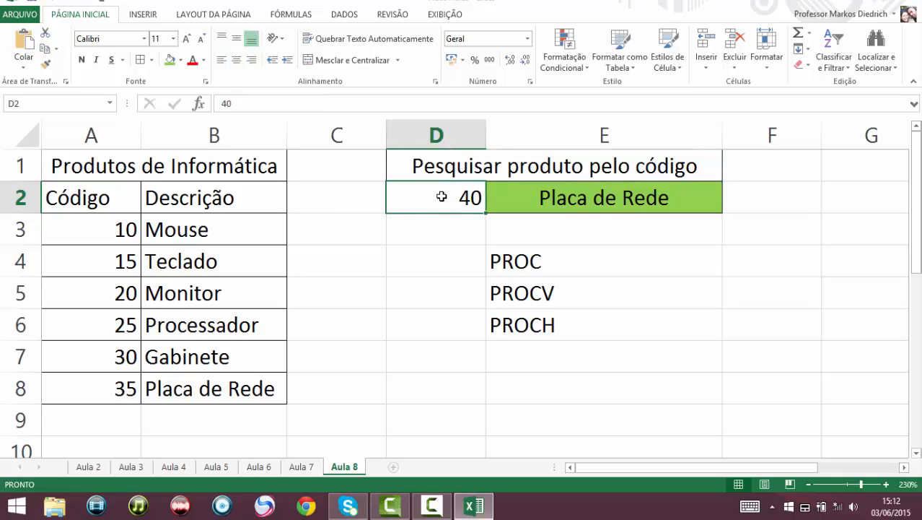
type("30")
key("Return")
left_click(441, 196)
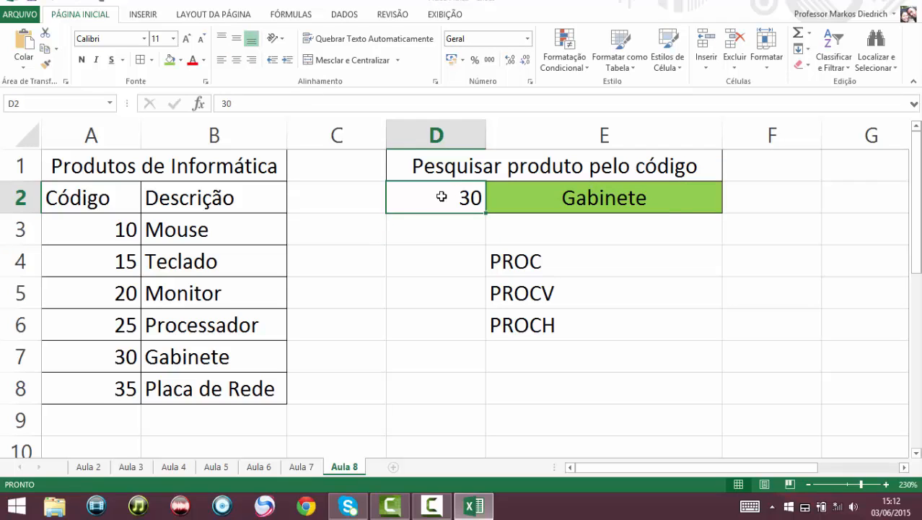
type("31")
key("Return")
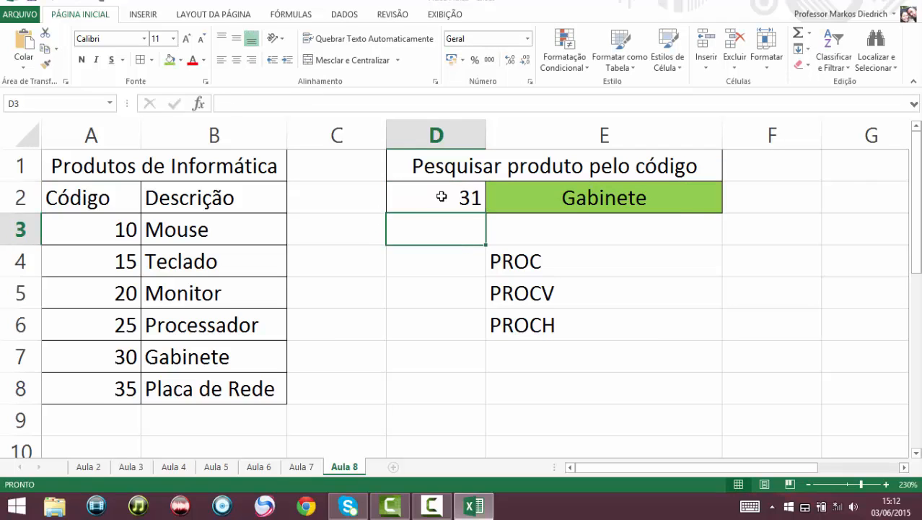
left_click(442, 197)
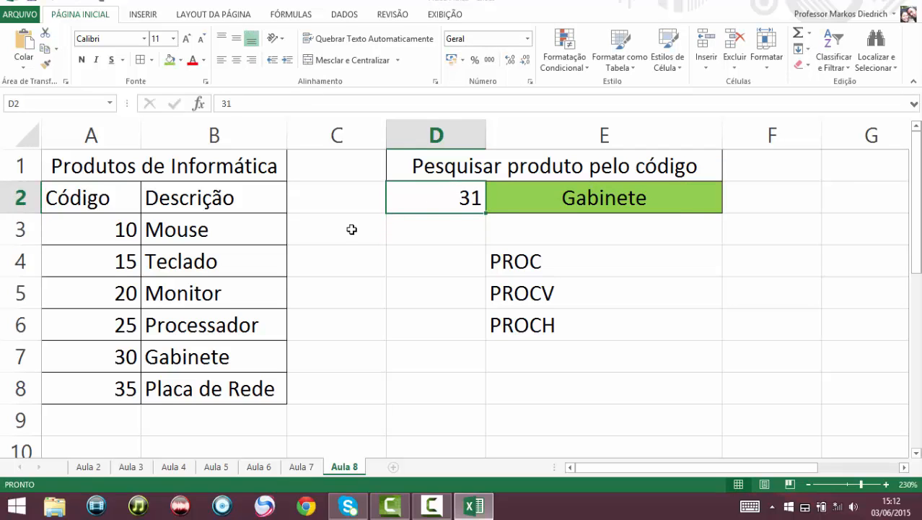
type("11")
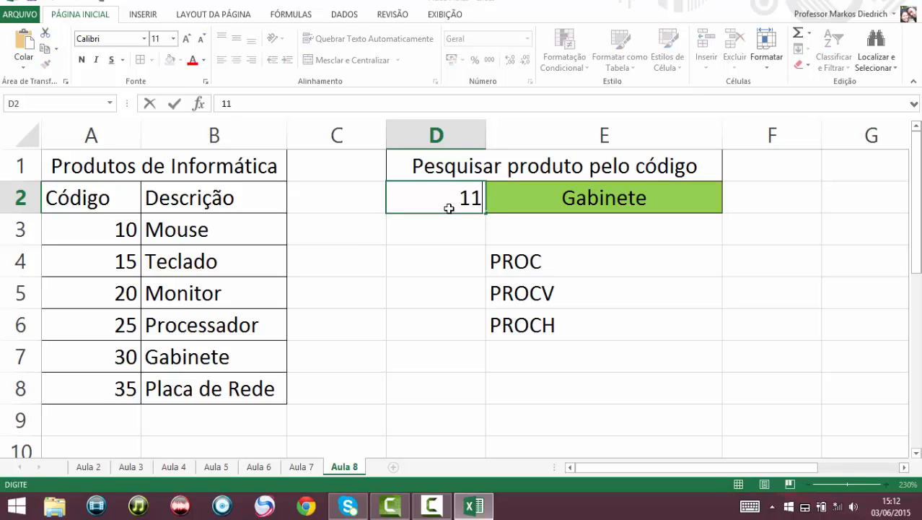
key("Return")
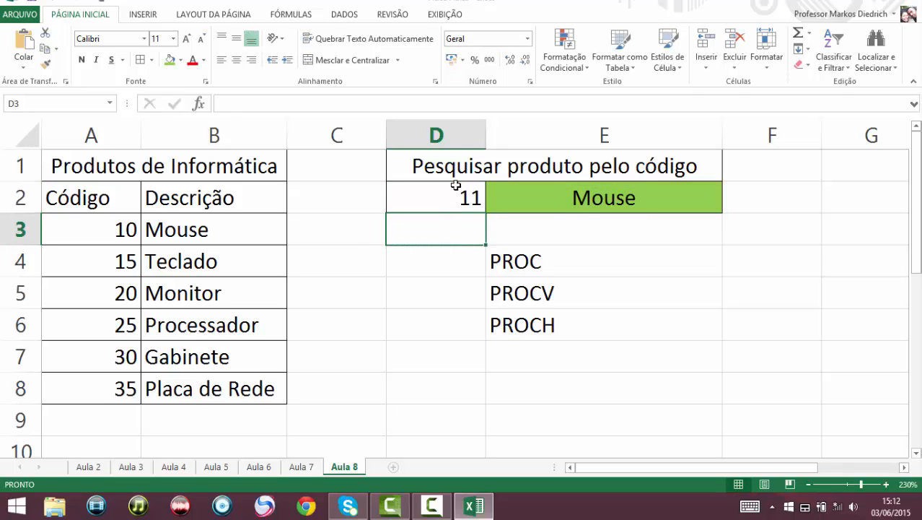
Step: Compare the lookup for the codes 10, 11 and 14 in cell D2, finishing with the code 15
left_click(457, 190)
type("10")
key("Return")
left_click(456, 192)
type("11")
key("Return")
left_click(457, 193)
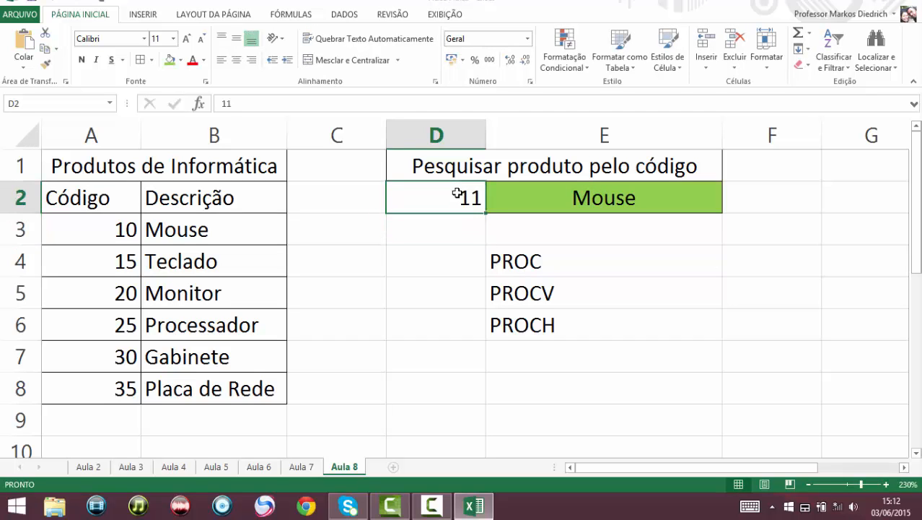
type("14")
key("Return")
left_click(457, 192)
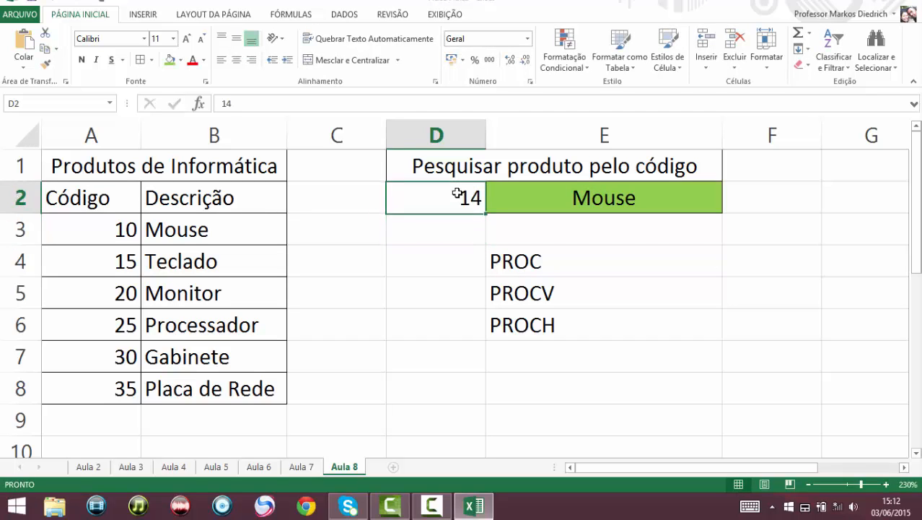
type("15")
key("Return")
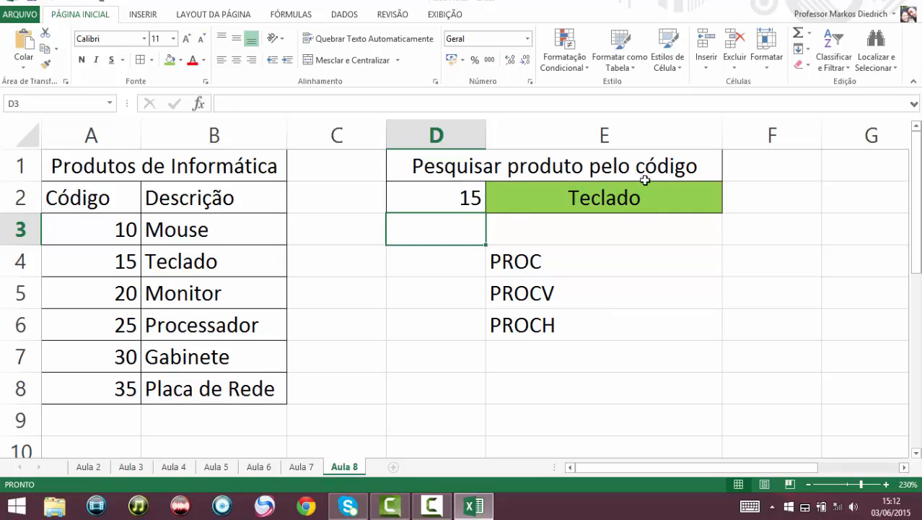
Step: Open the PROC formula in cell E2 to examine its search and result vectors
left_click(619, 204)
double_click(618, 205)
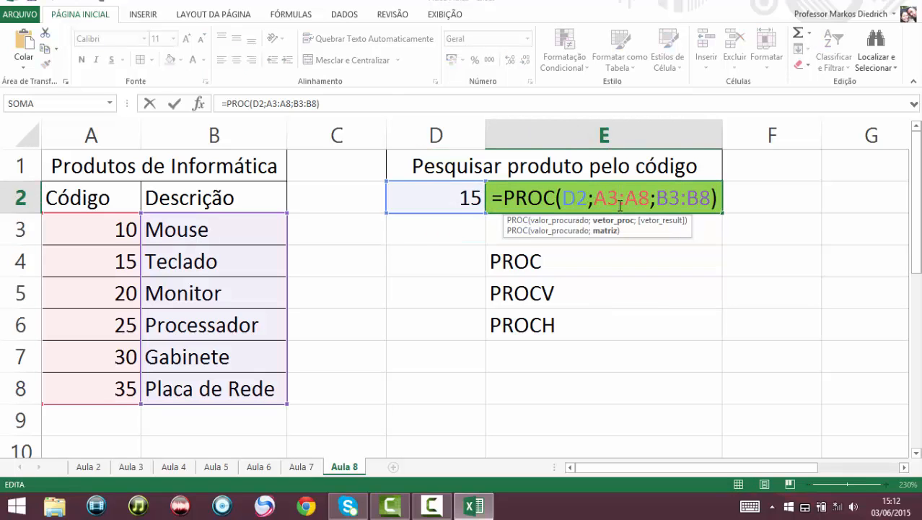